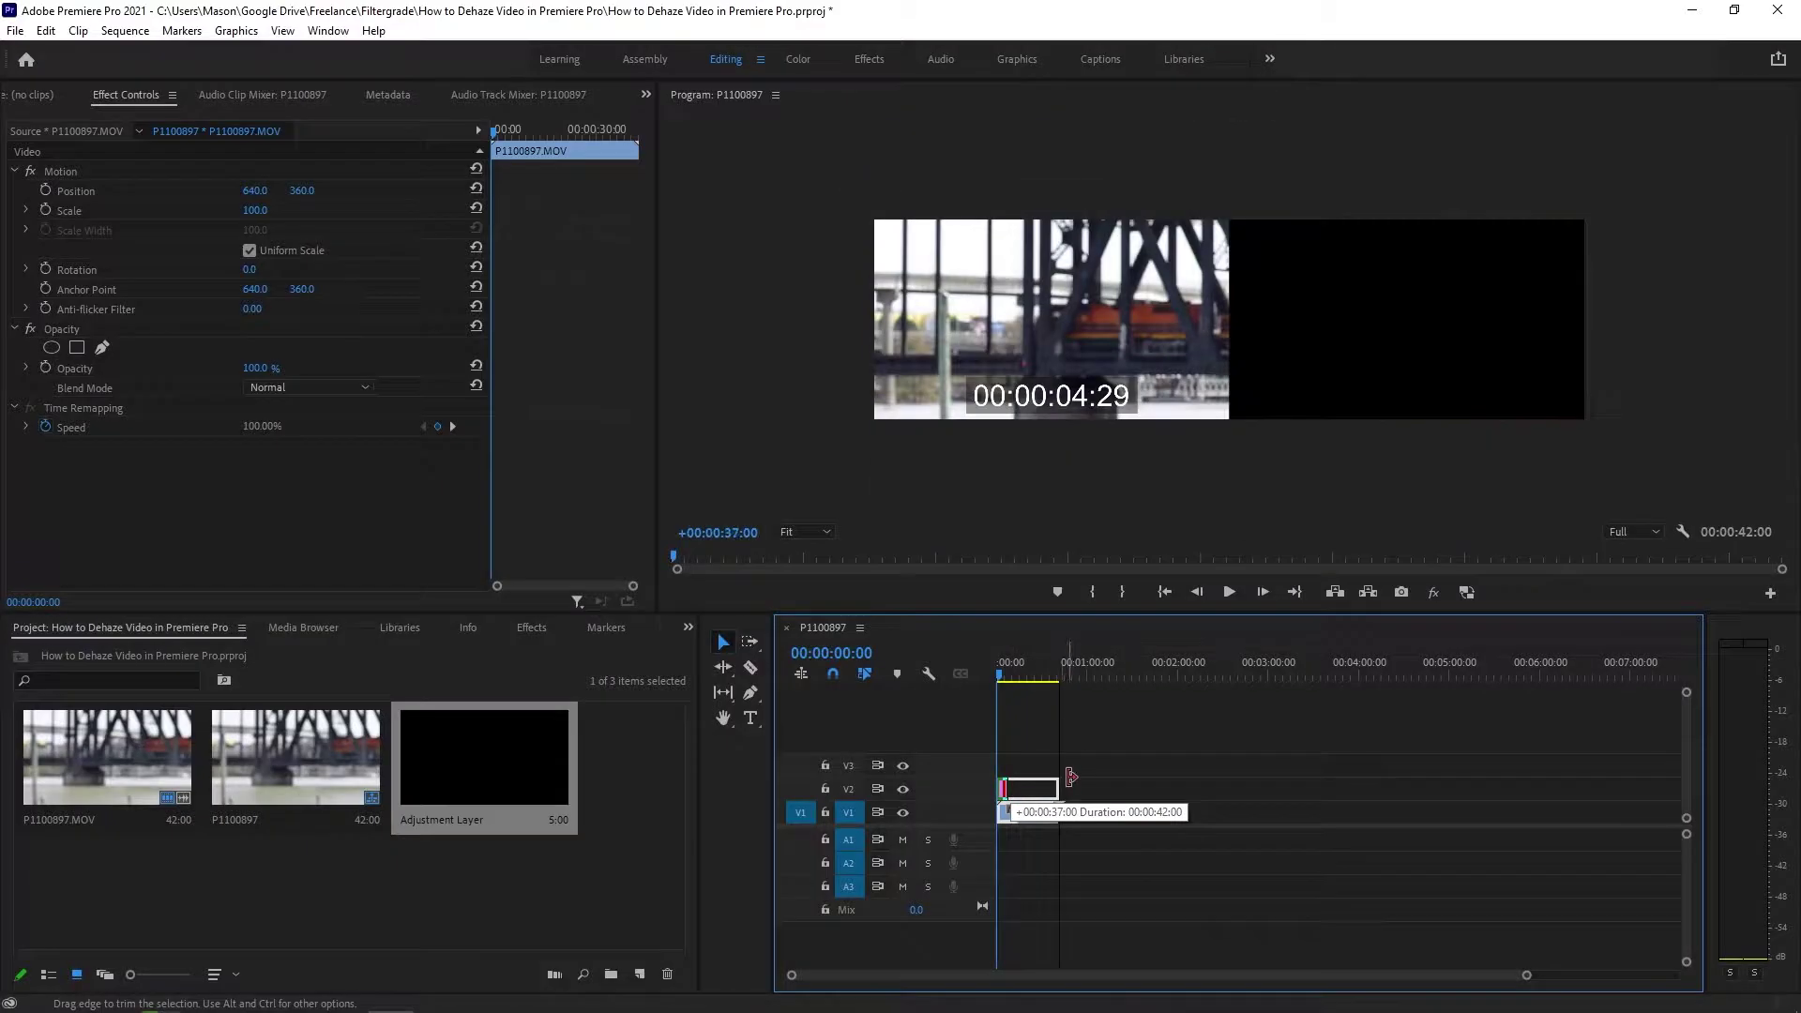
# On the adjustment layer, raise Lumetri Basic Correction Contrast to 100 in the Color workspace and preview later footage
pyautogui.click(1013, 662)
pyautogui.click(1037, 786)
pyautogui.click(806, 66)
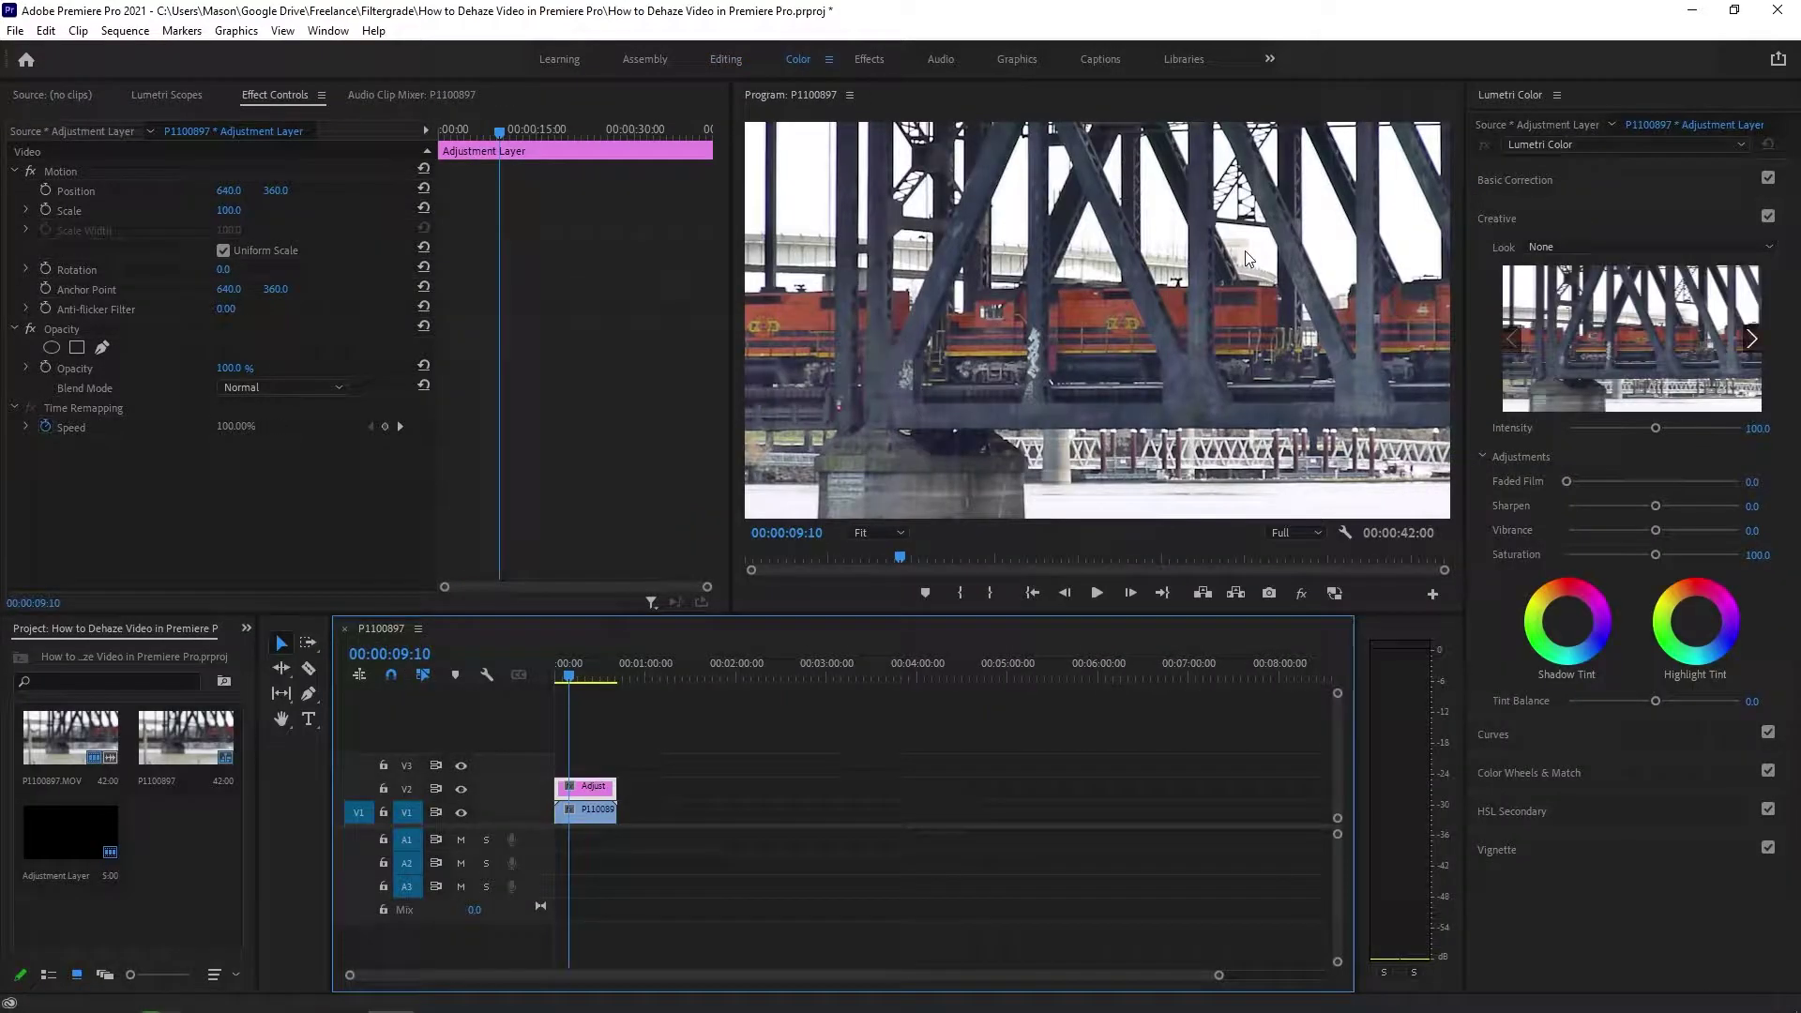
pyautogui.click(1557, 179)
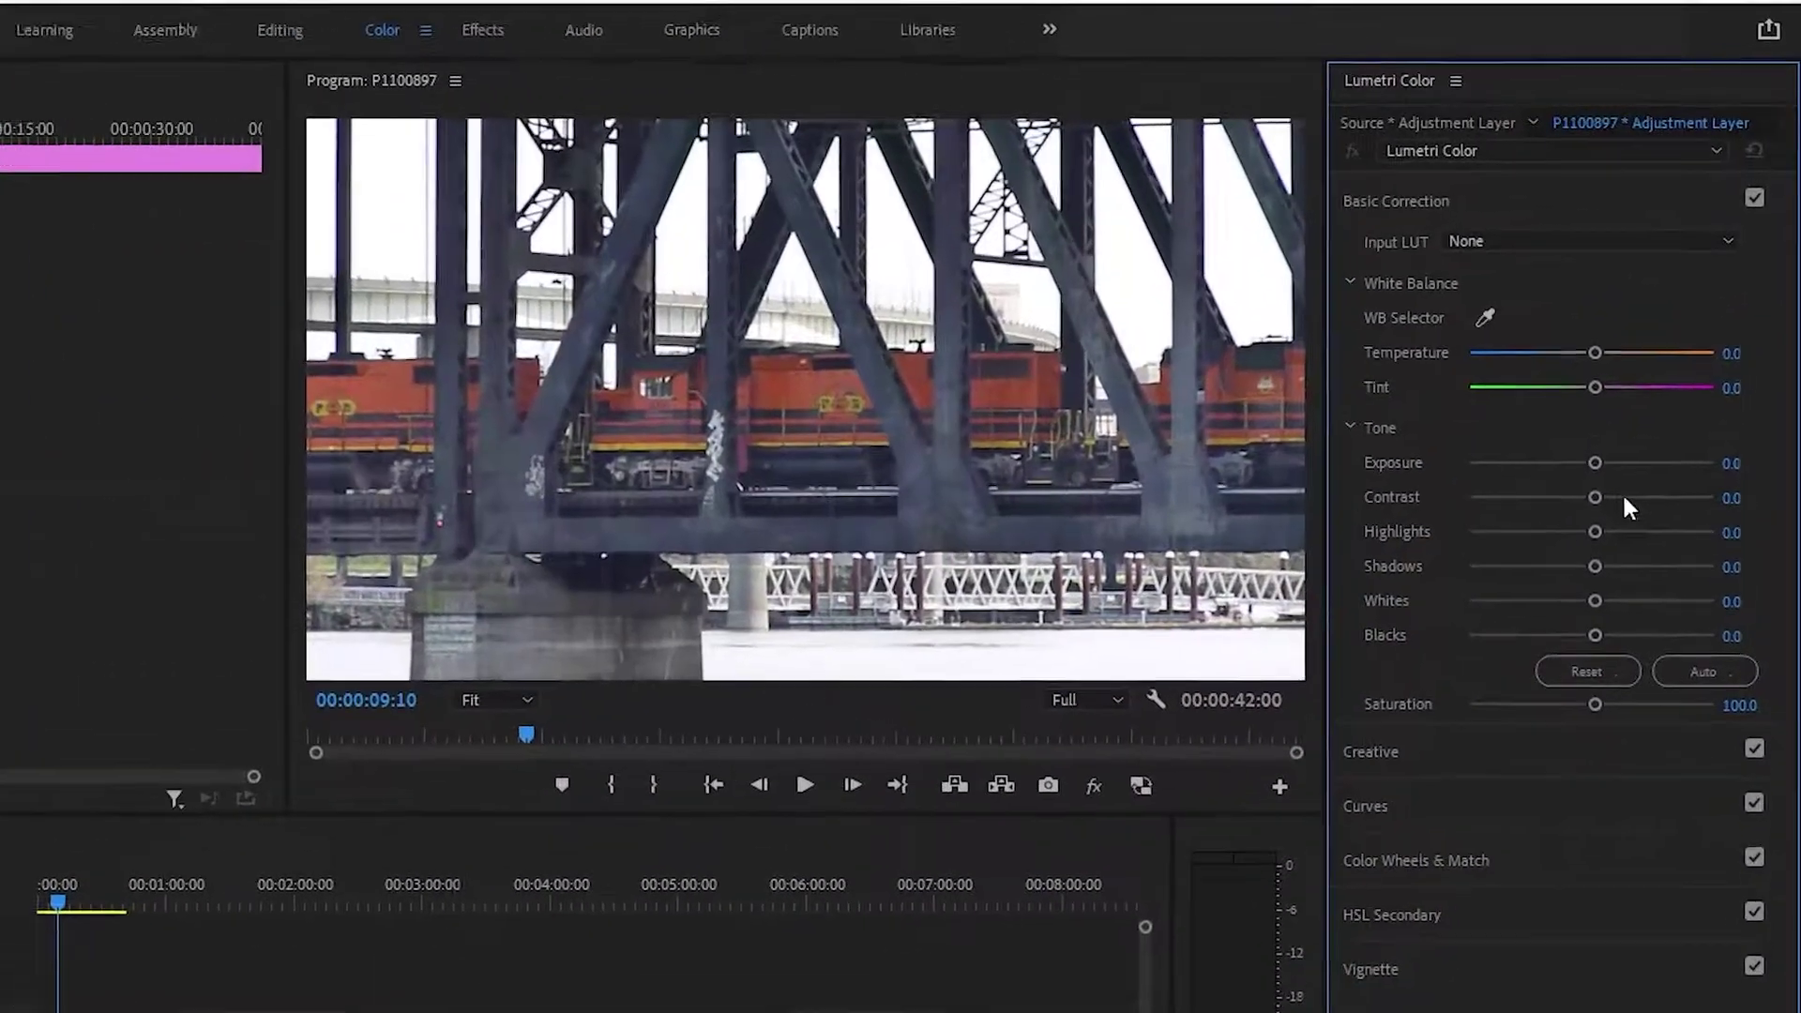
pyautogui.moveTo(1585, 515); pyautogui.dragTo(1670, 515)
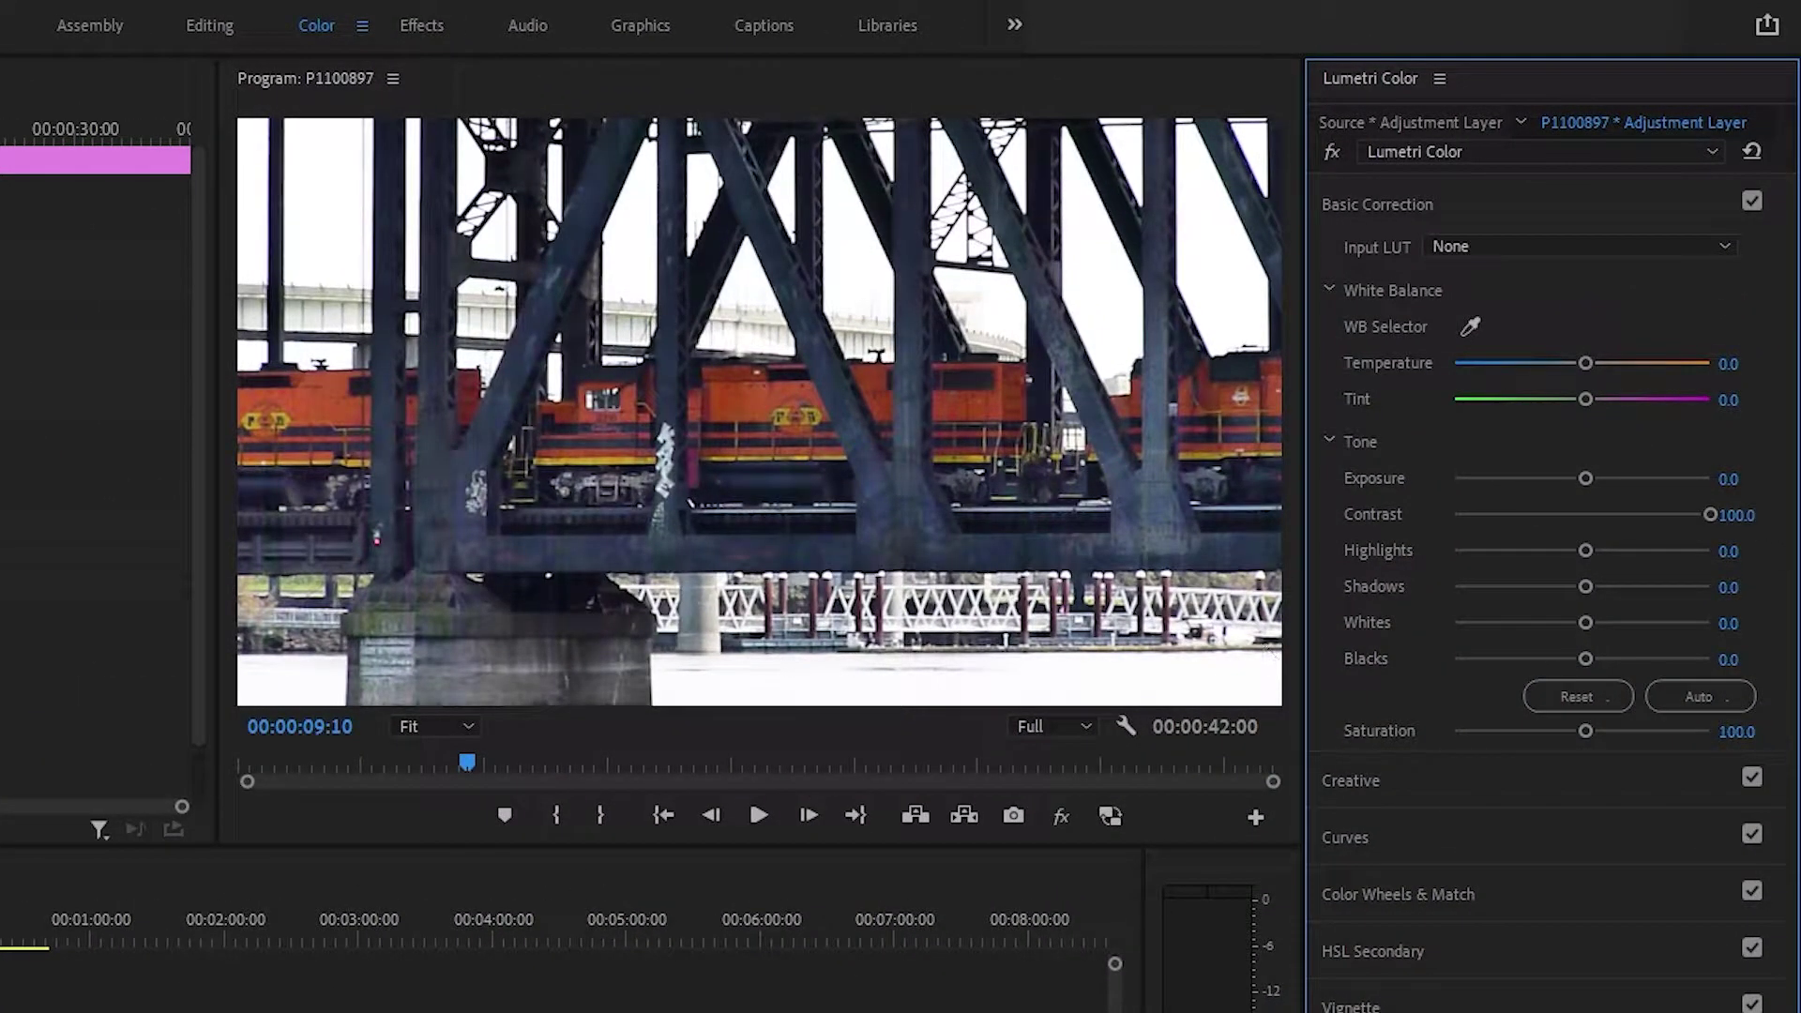
pyautogui.moveTo(0, 936); pyautogui.dragTo(35, 936)
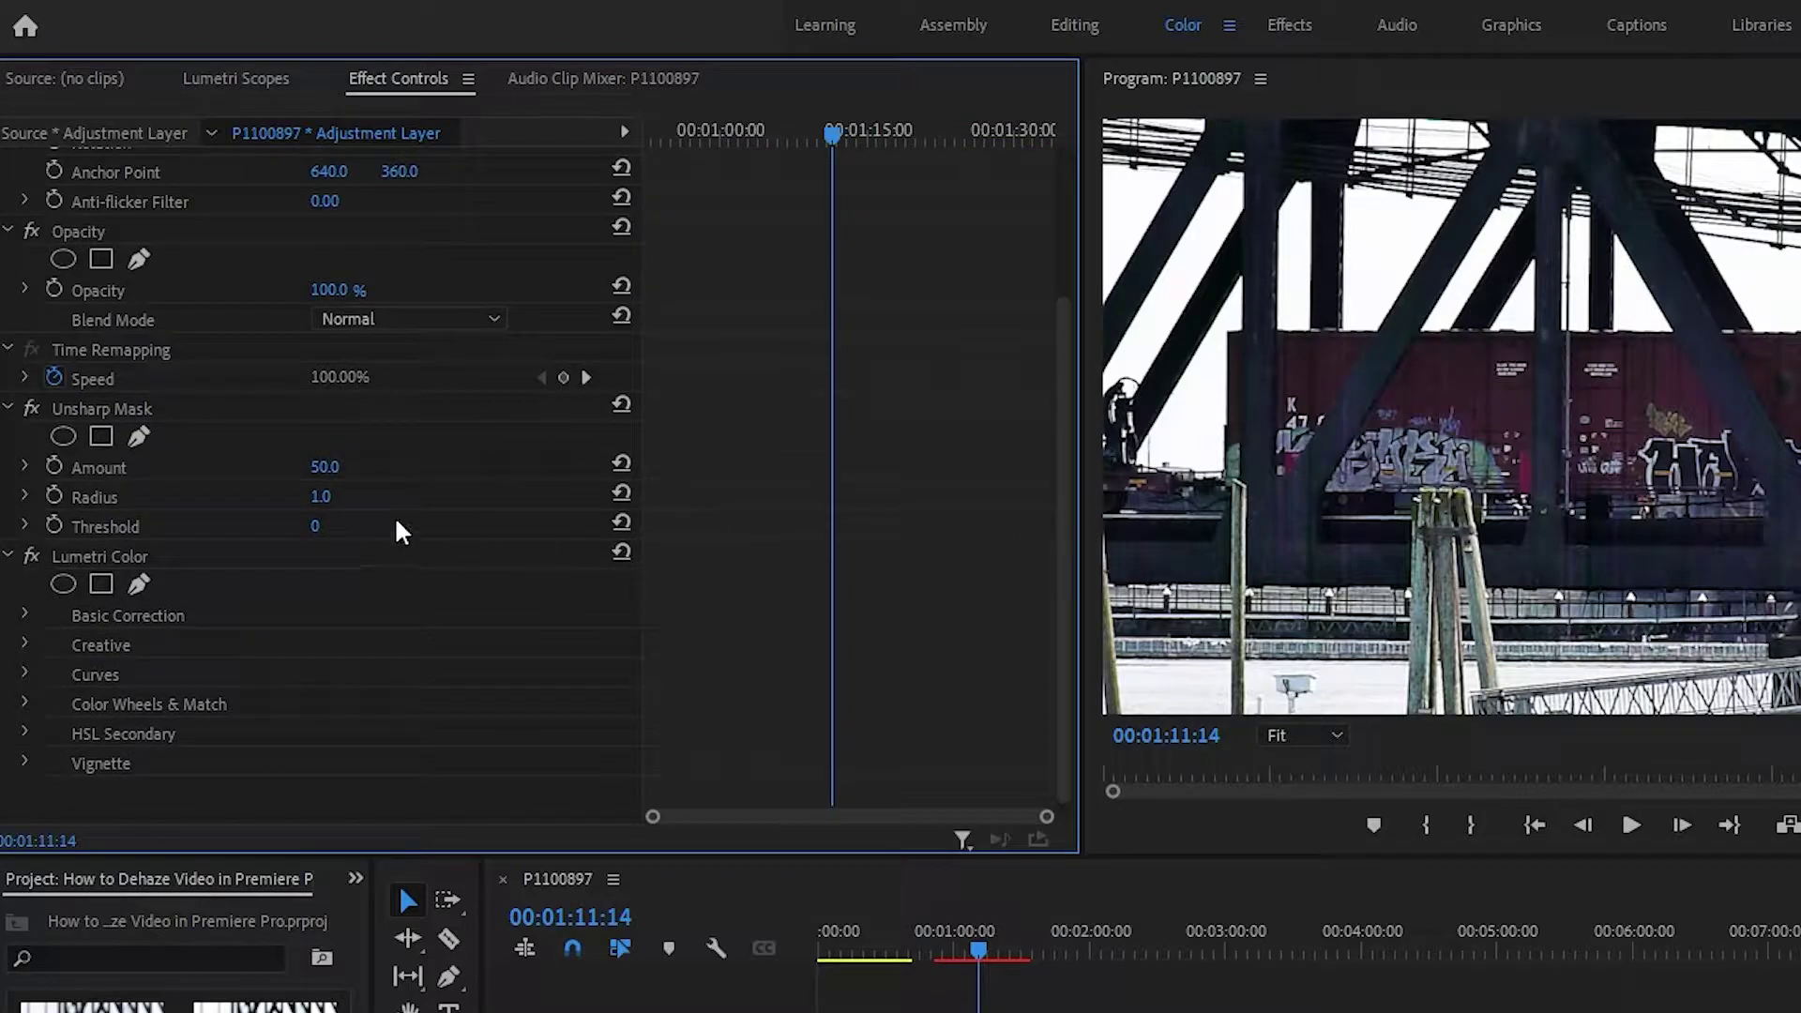
# Set Unsharp Mask Amount to 40 and Radius to 56, then preview further along the sequence
pyautogui.moveTo(325, 496); pyautogui.dragTo(282, 466)
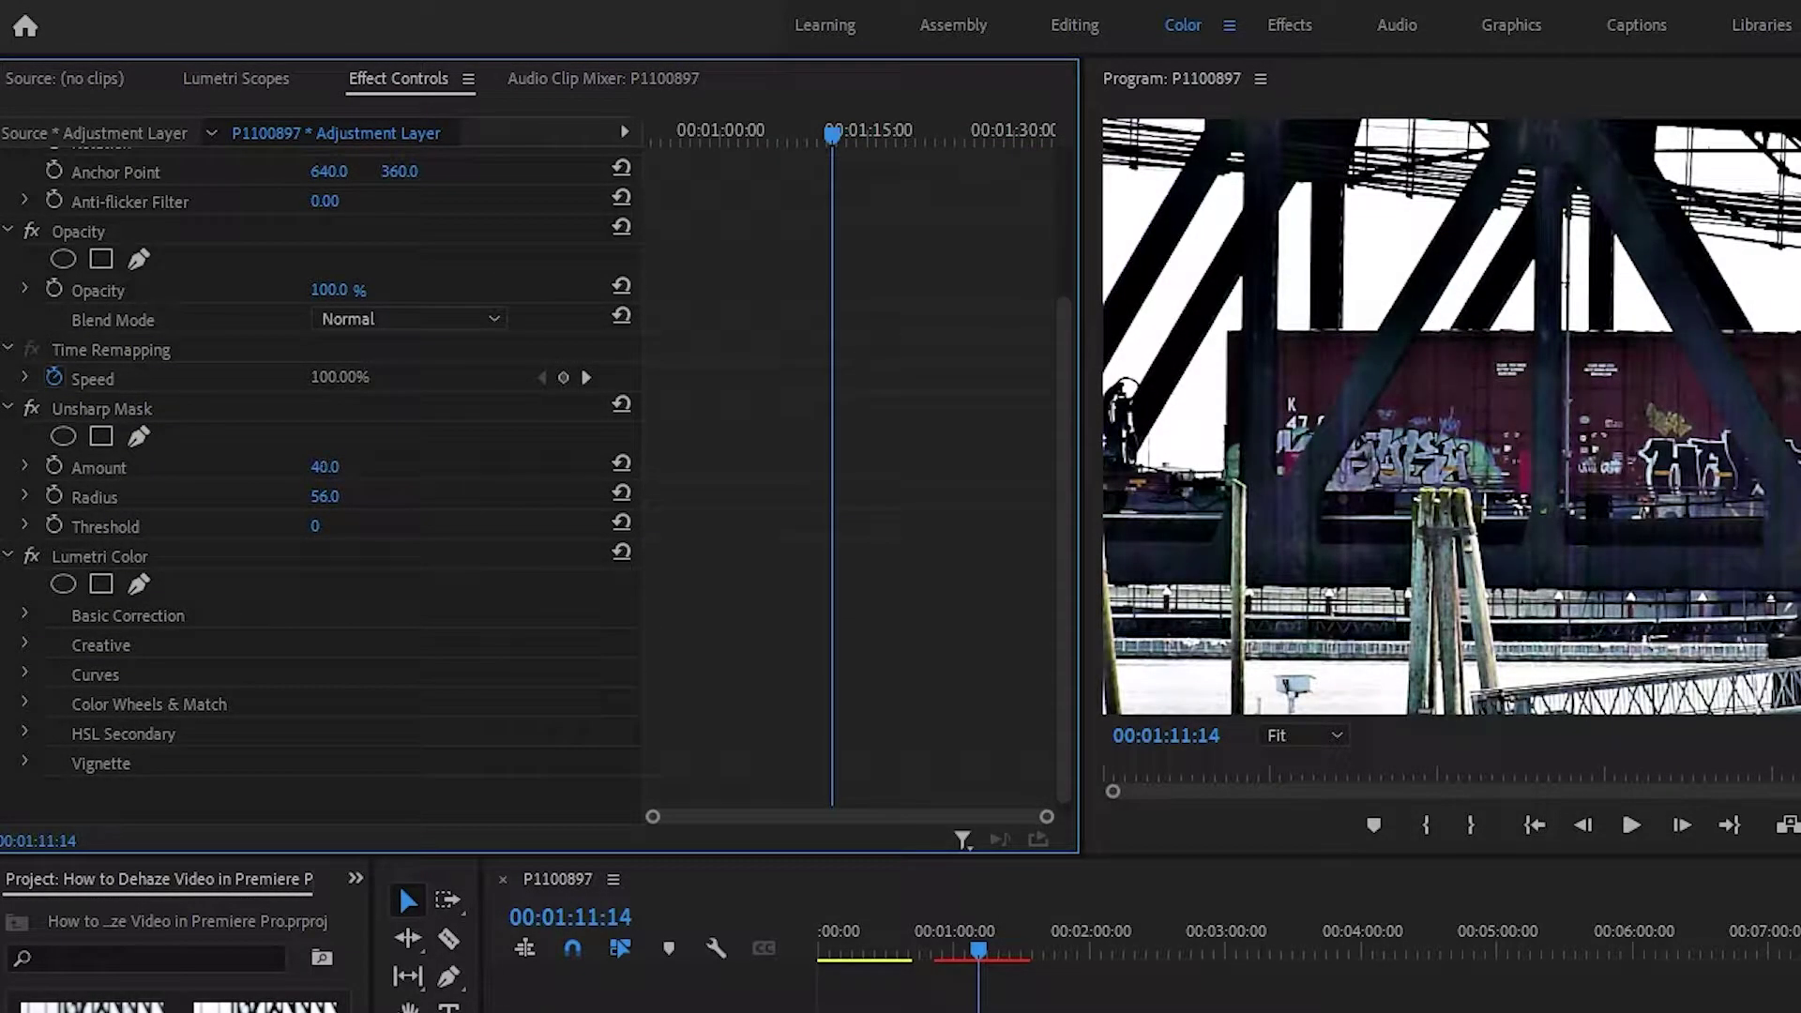
pyautogui.moveTo(1006, 946); pyautogui.dragTo(1026, 936)
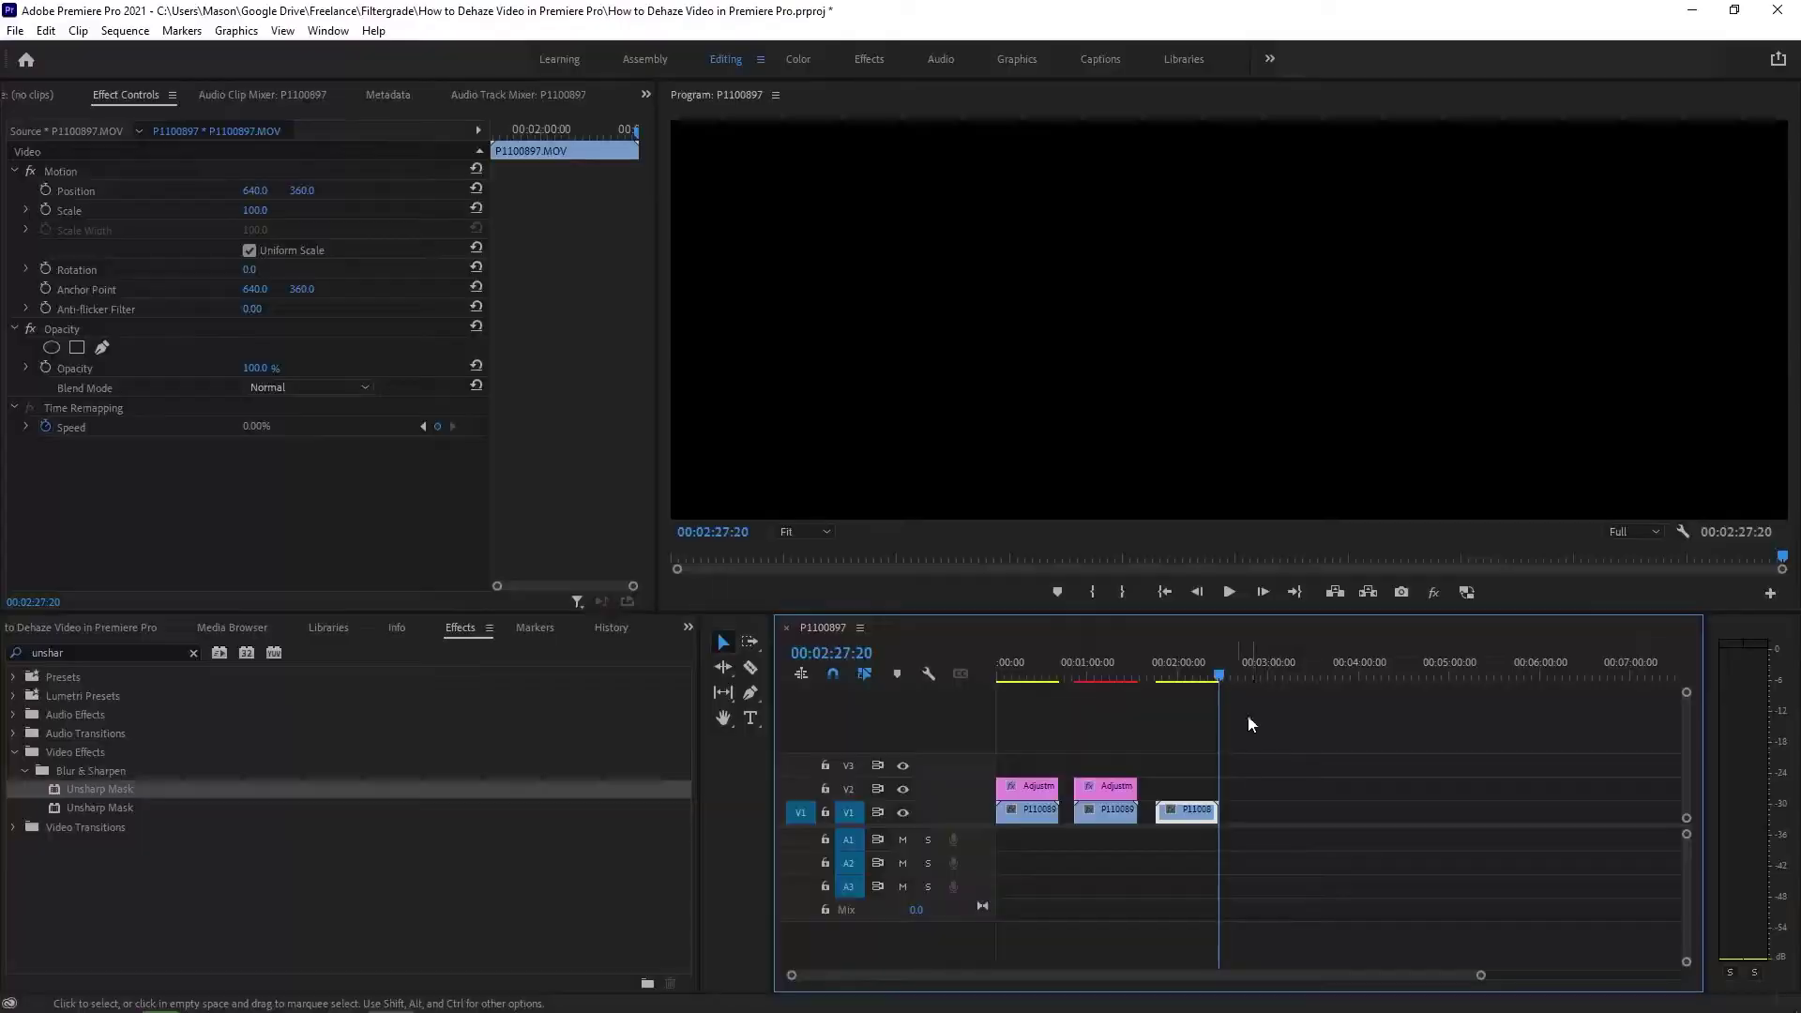
# Duplicate the third clip onto V2 and apply Black & White and Invert to the copy
pyautogui.moveTo(1286, 812); pyautogui.dragTo(1184, 786)
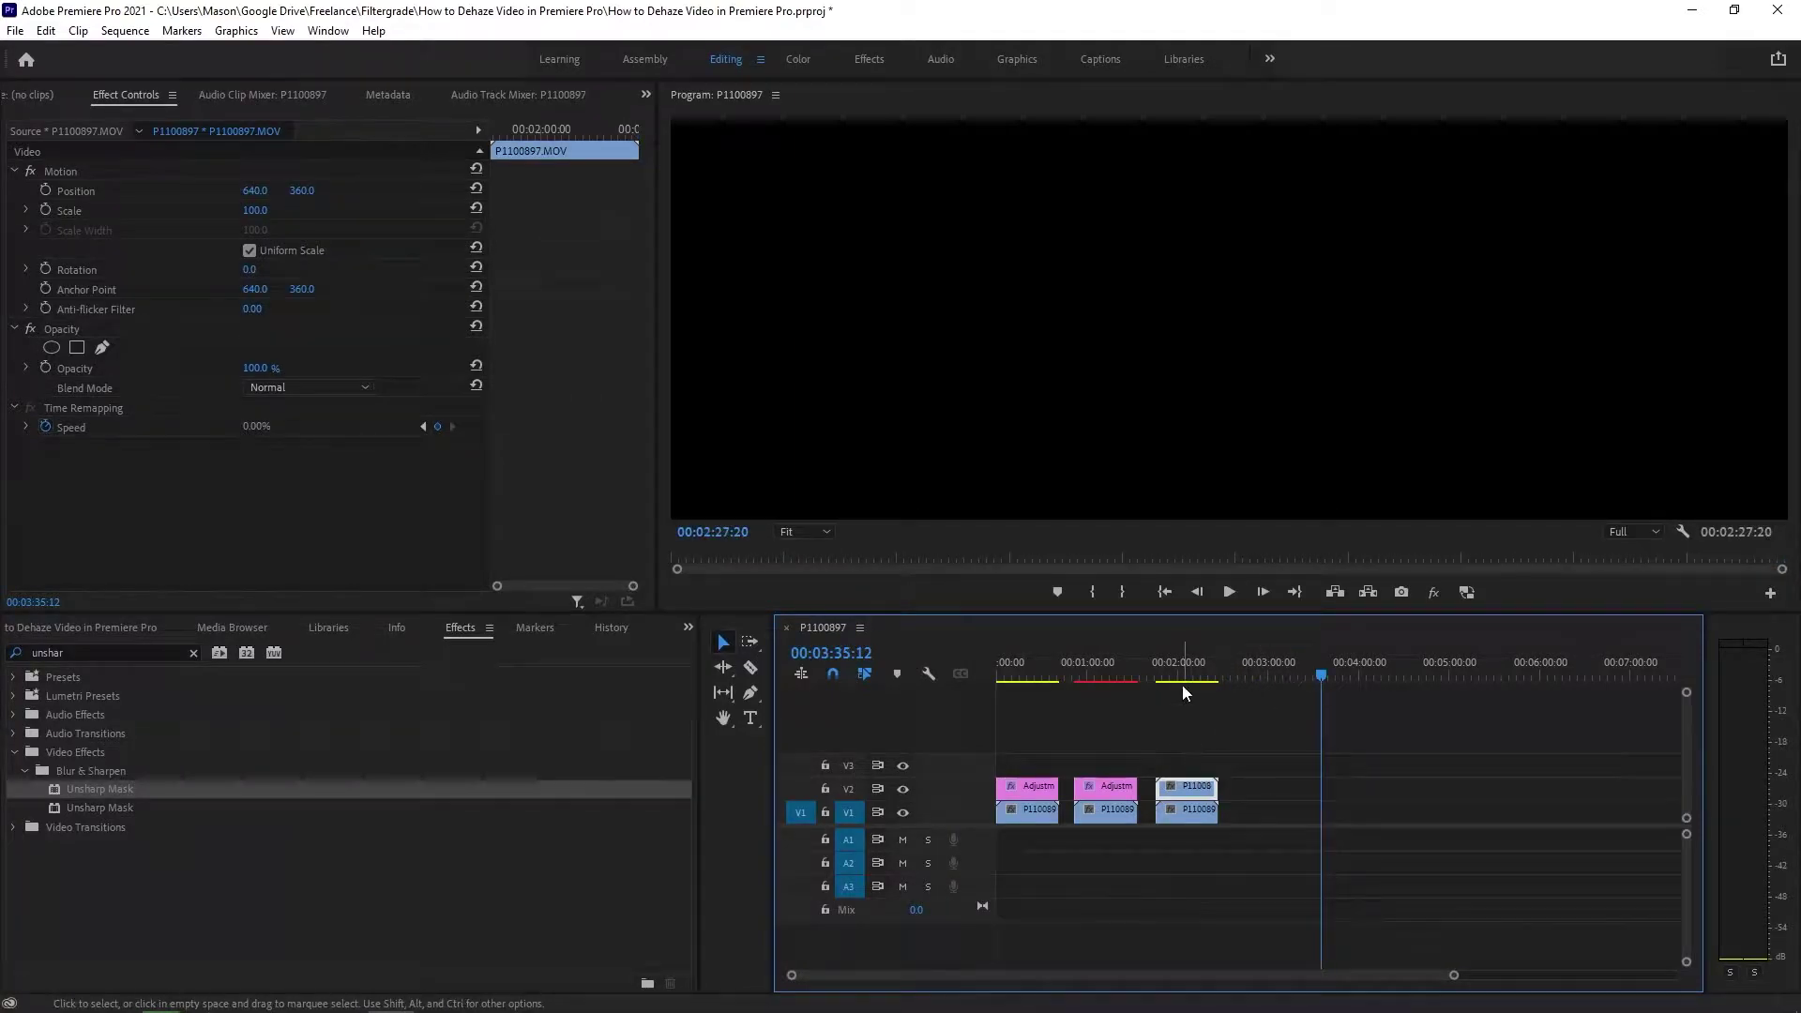
pyautogui.click(1182, 672)
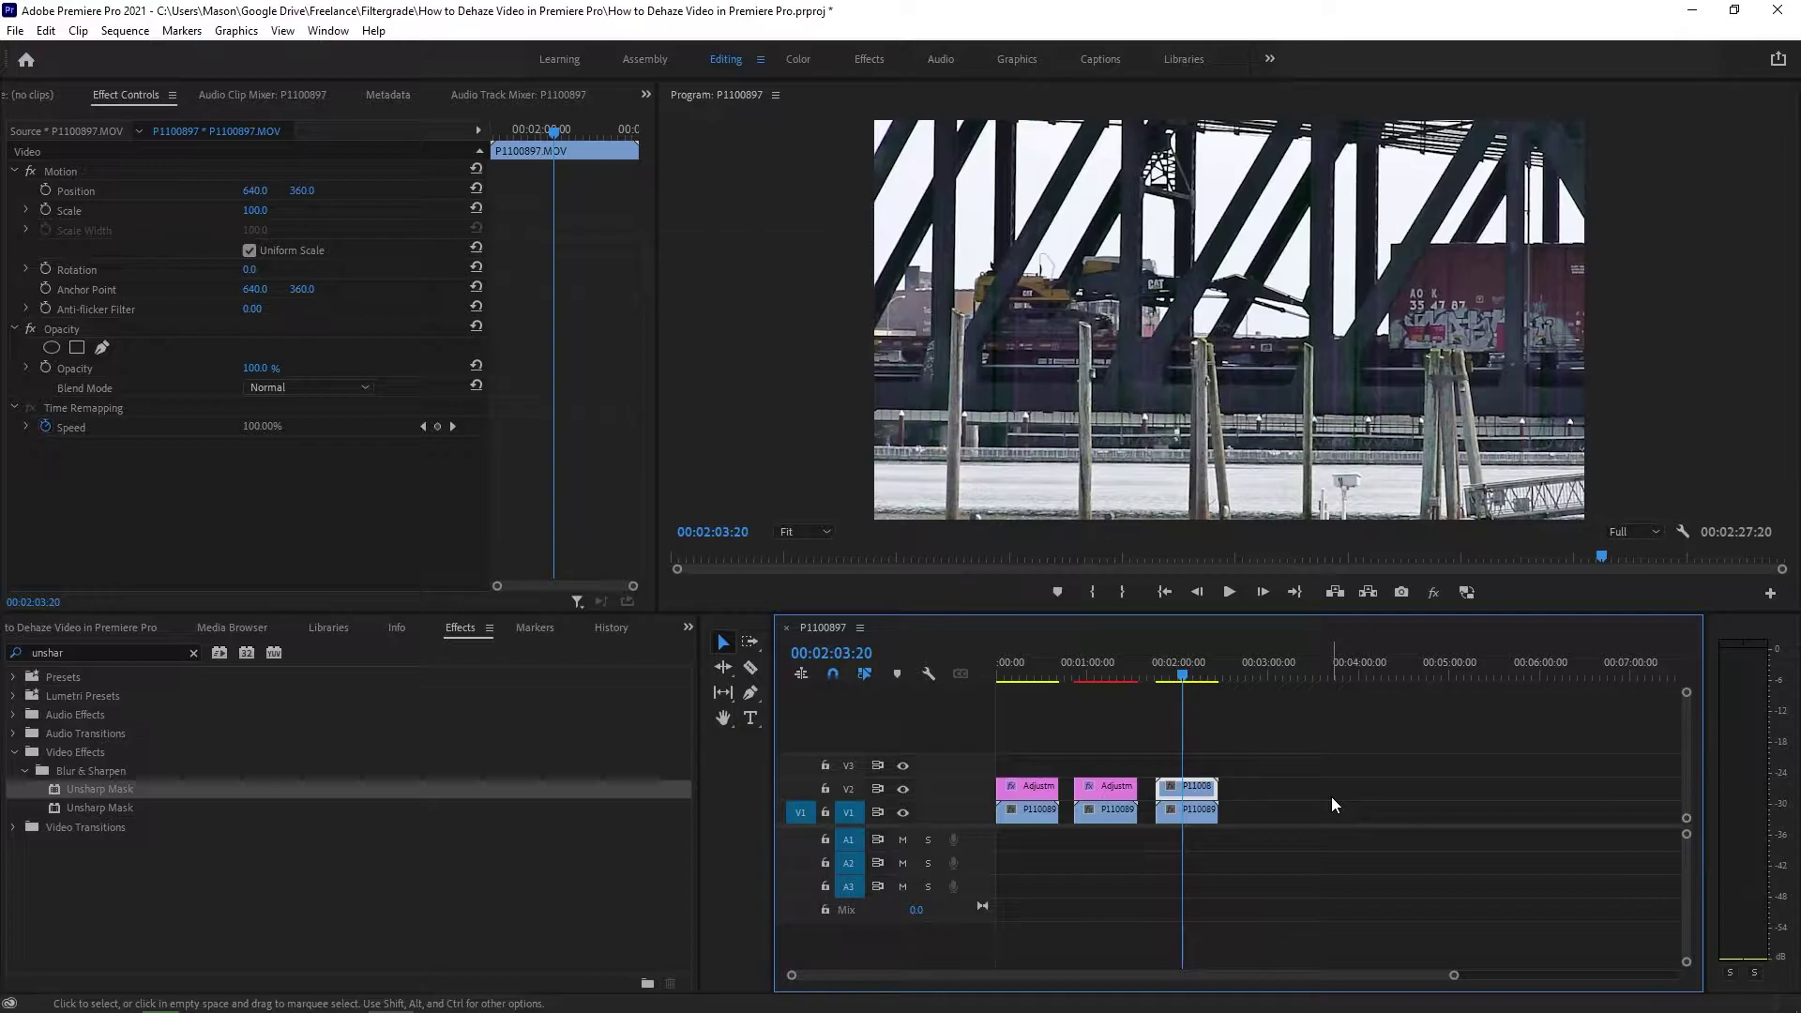
pyautogui.click(94, 650)
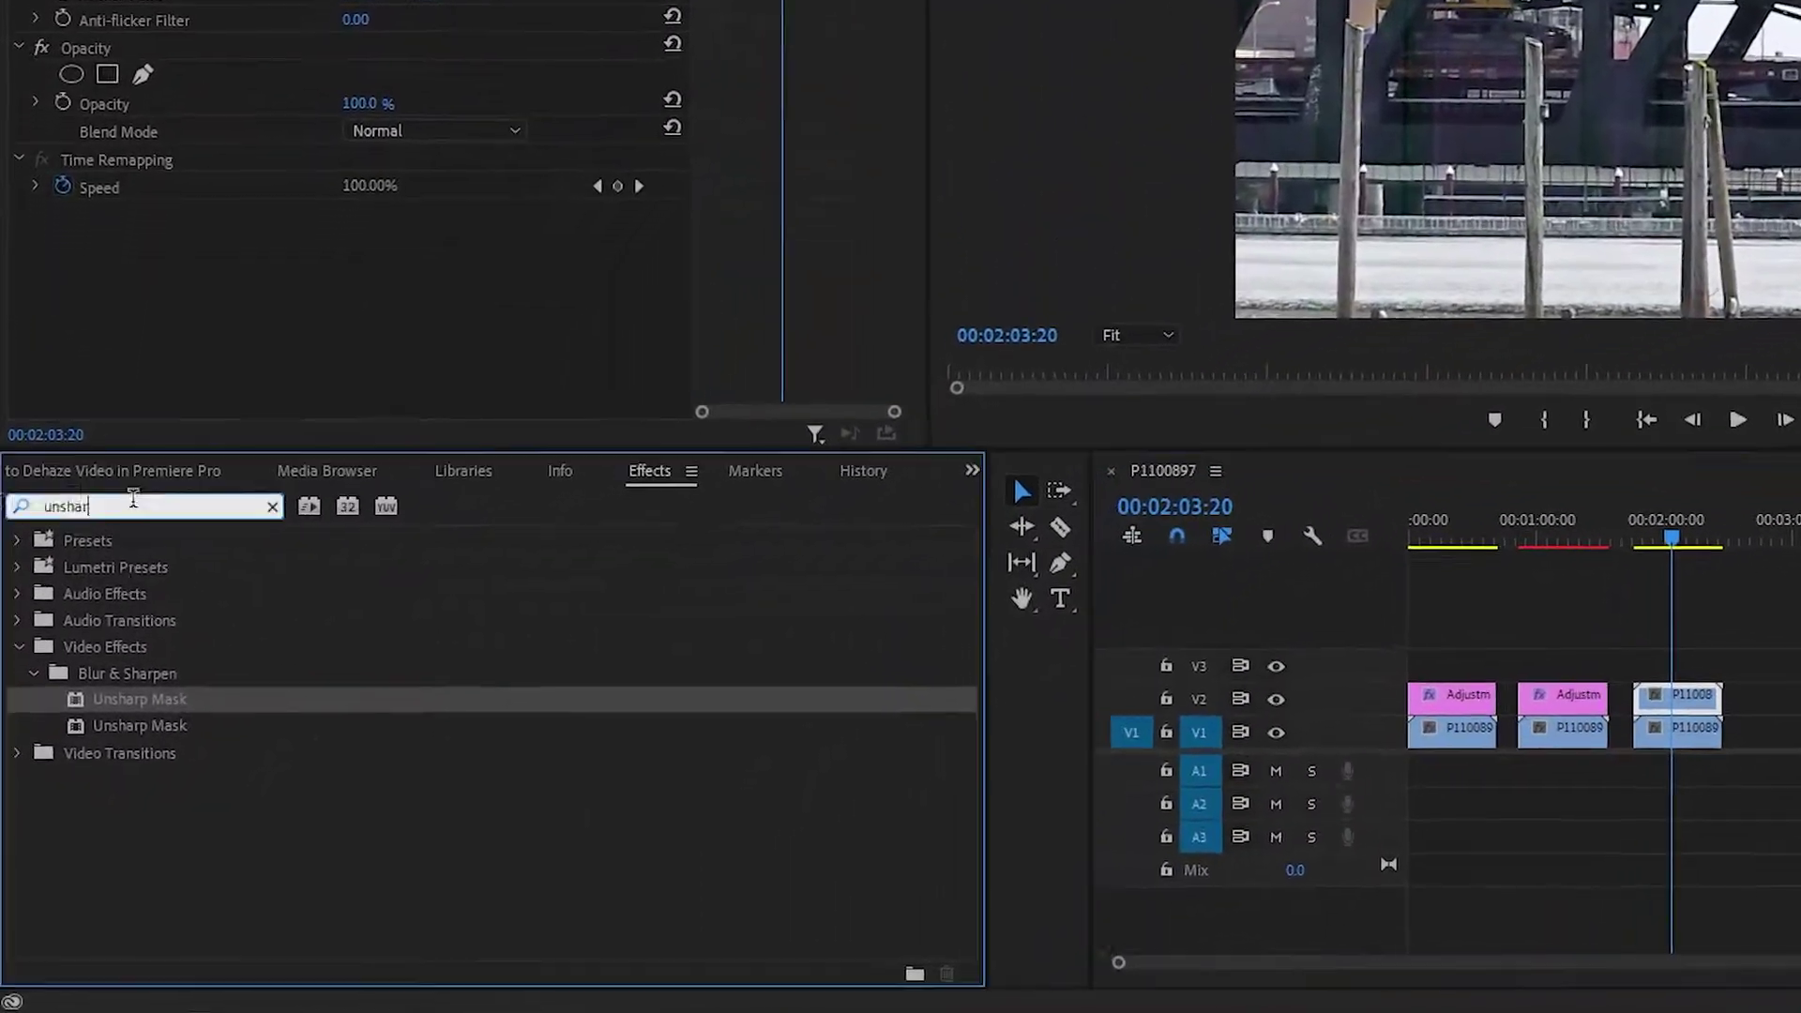
pyautogui.press('BackSpace')
pyautogui.press('BackSpace')
pyautogui.press('BackSpace')
pyautogui.press('BackSpace')
pyautogui.press('BackSpace')
pyautogui.press('BackSpace')
pyautogui.write('blak & white')
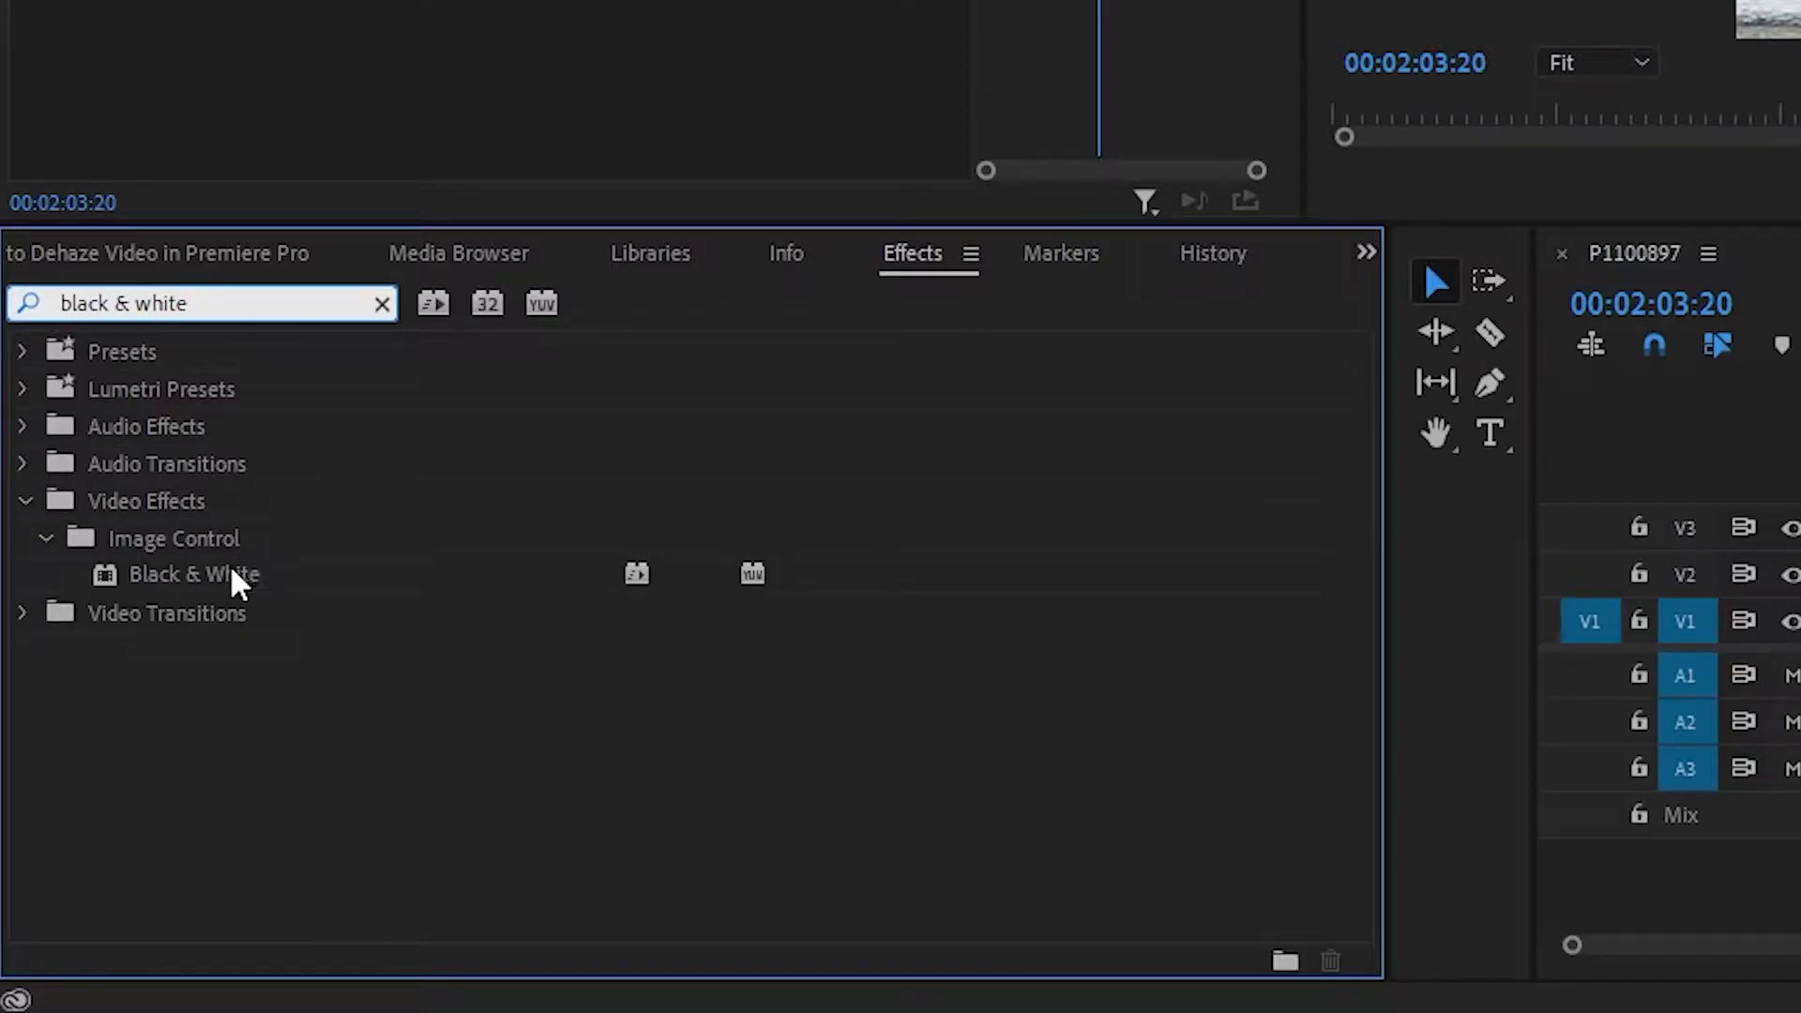
pyautogui.click(237, 578)
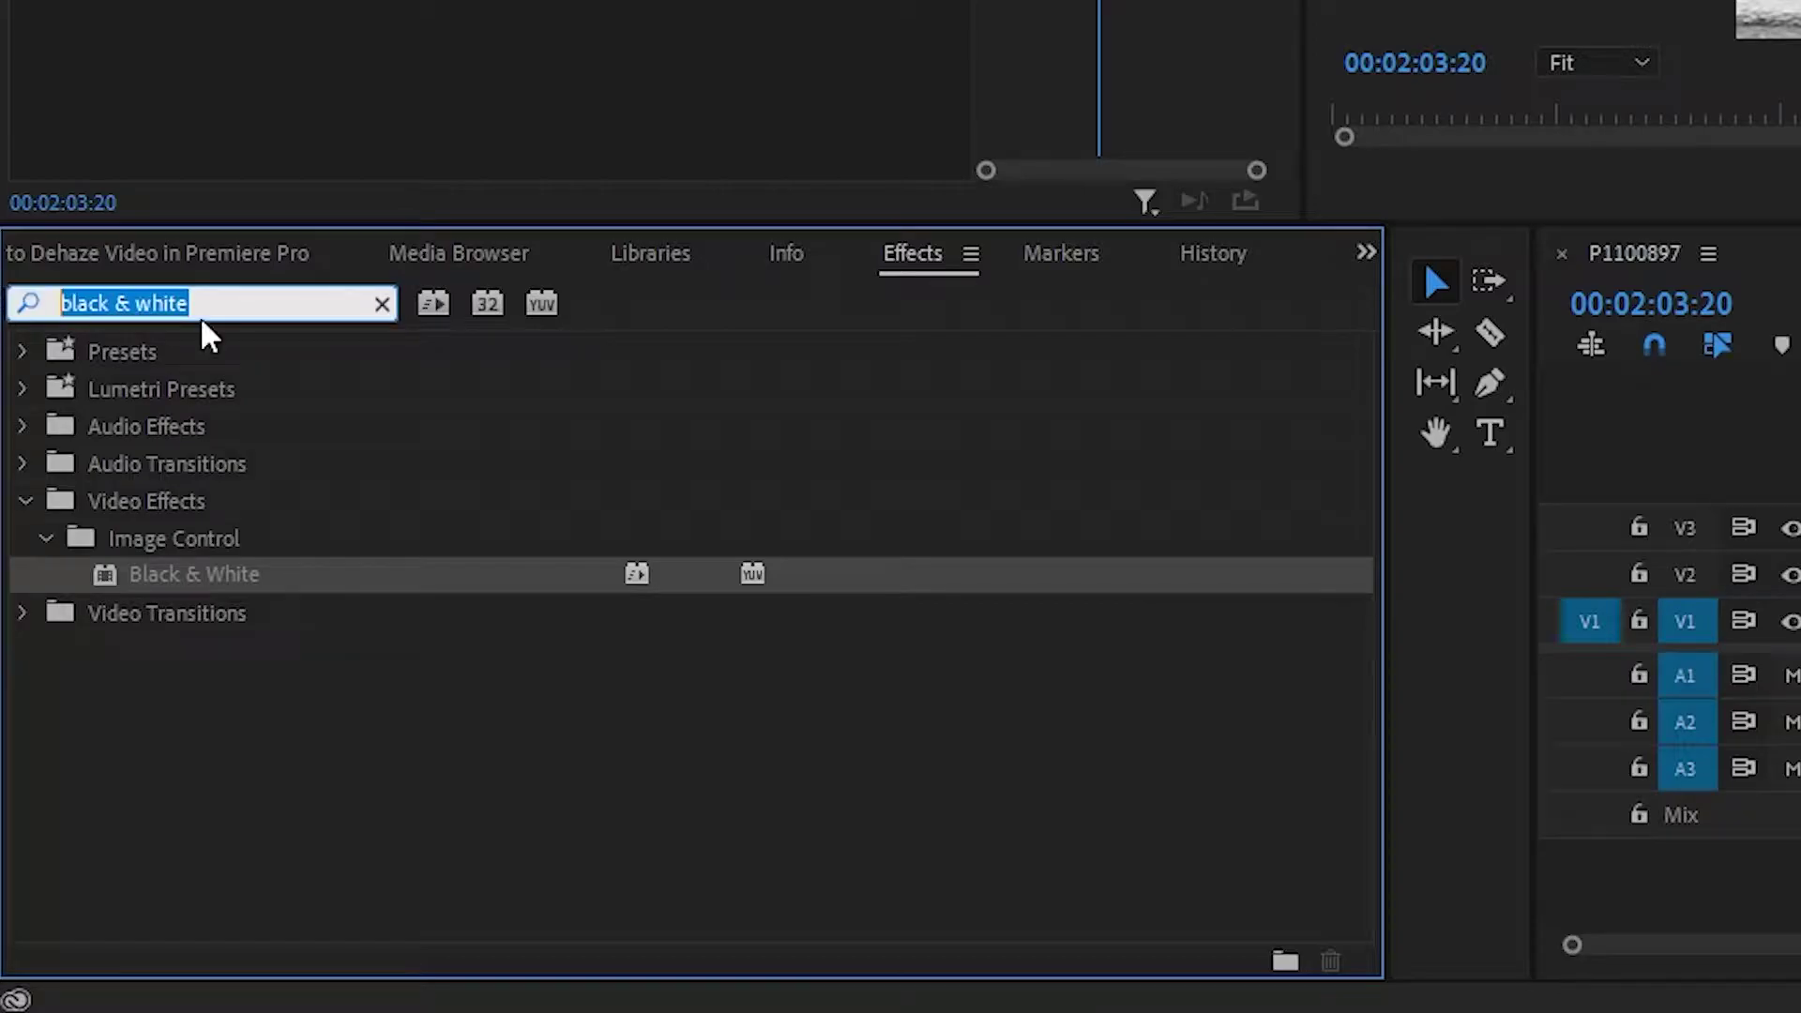
pyautogui.write('invert')
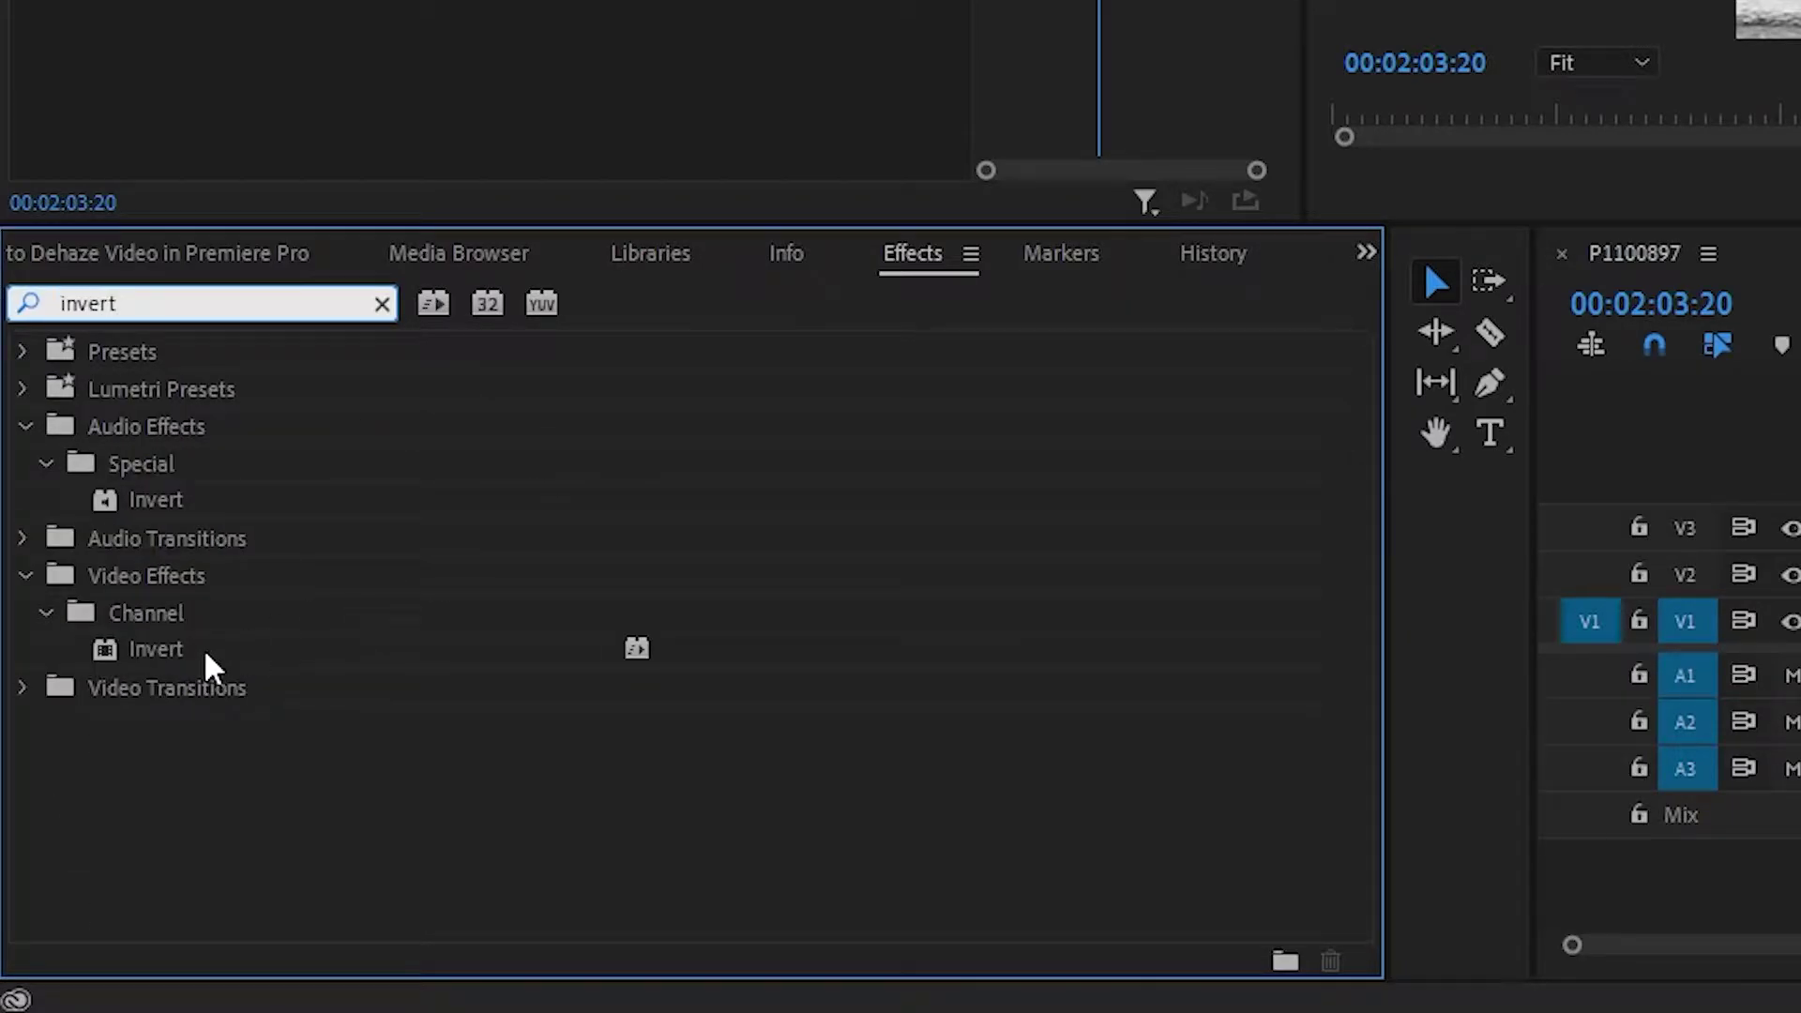
pyautogui.click(170, 653)
pyautogui.moveTo(788, 460); pyautogui.dragTo(1787, 621)
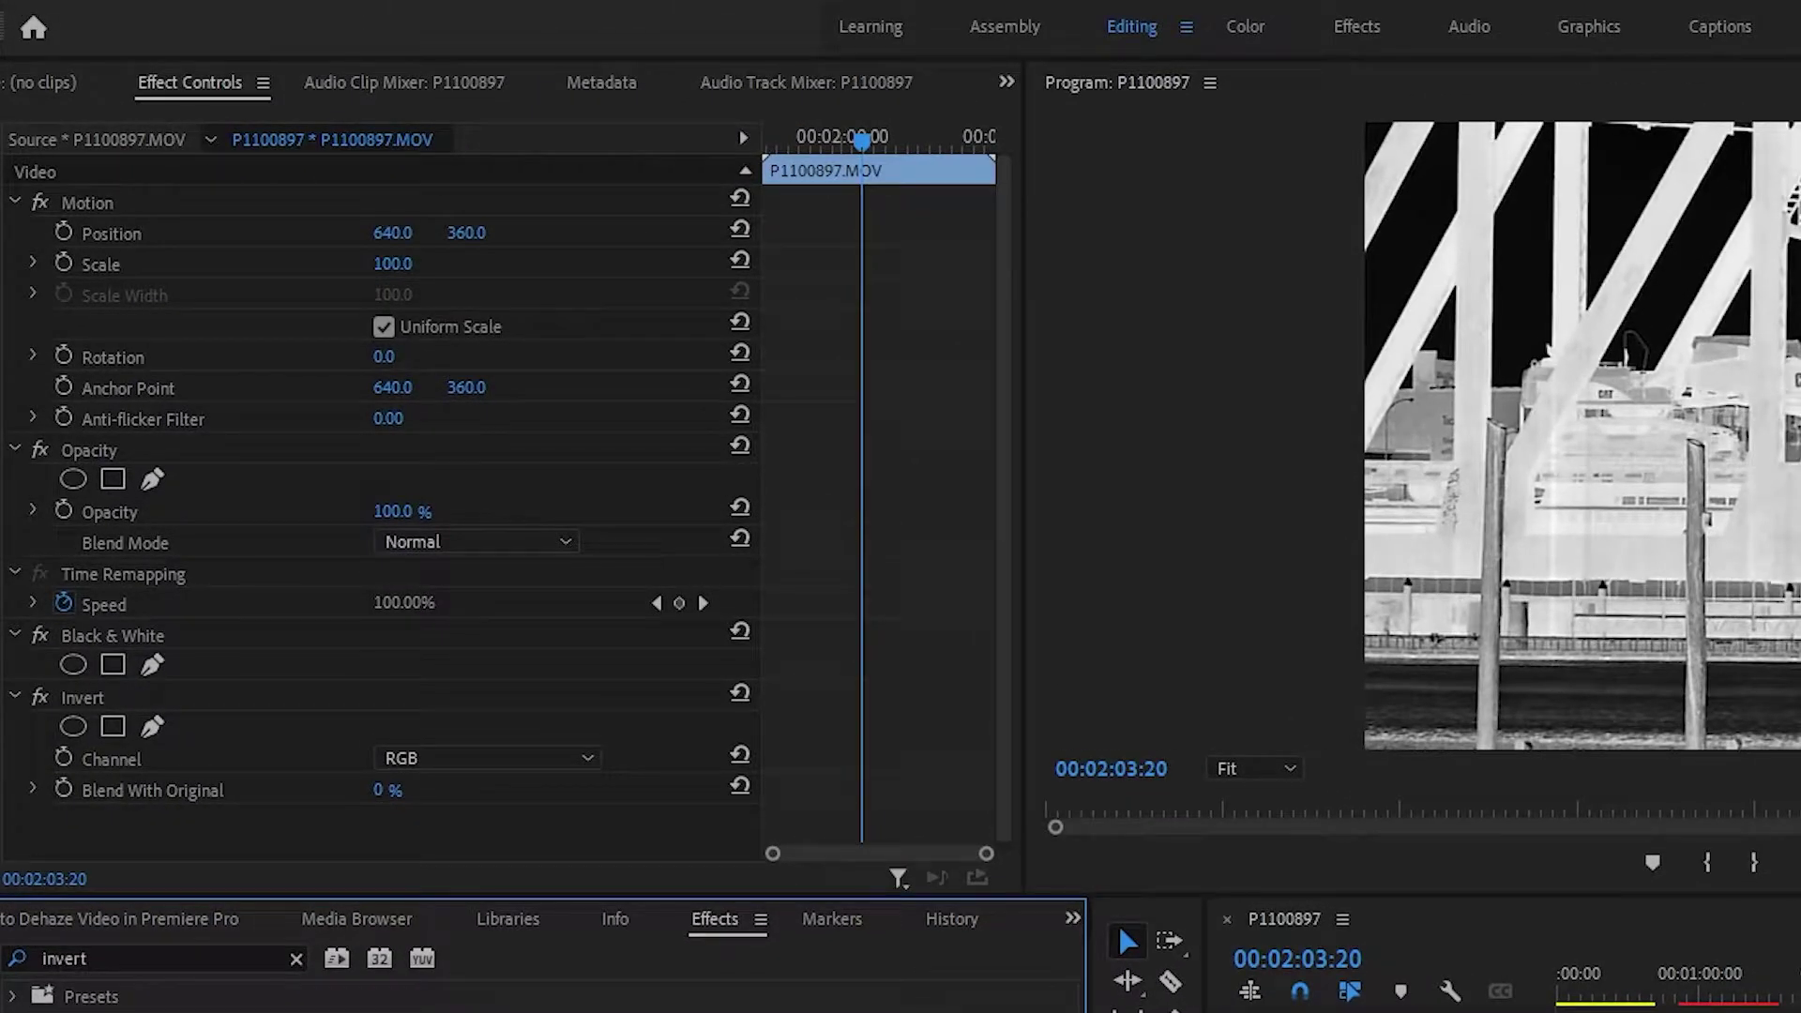
# Blend the inverted copy with Subtract at 18% opacity and play back the dehazed result
pyautogui.click(478, 544)
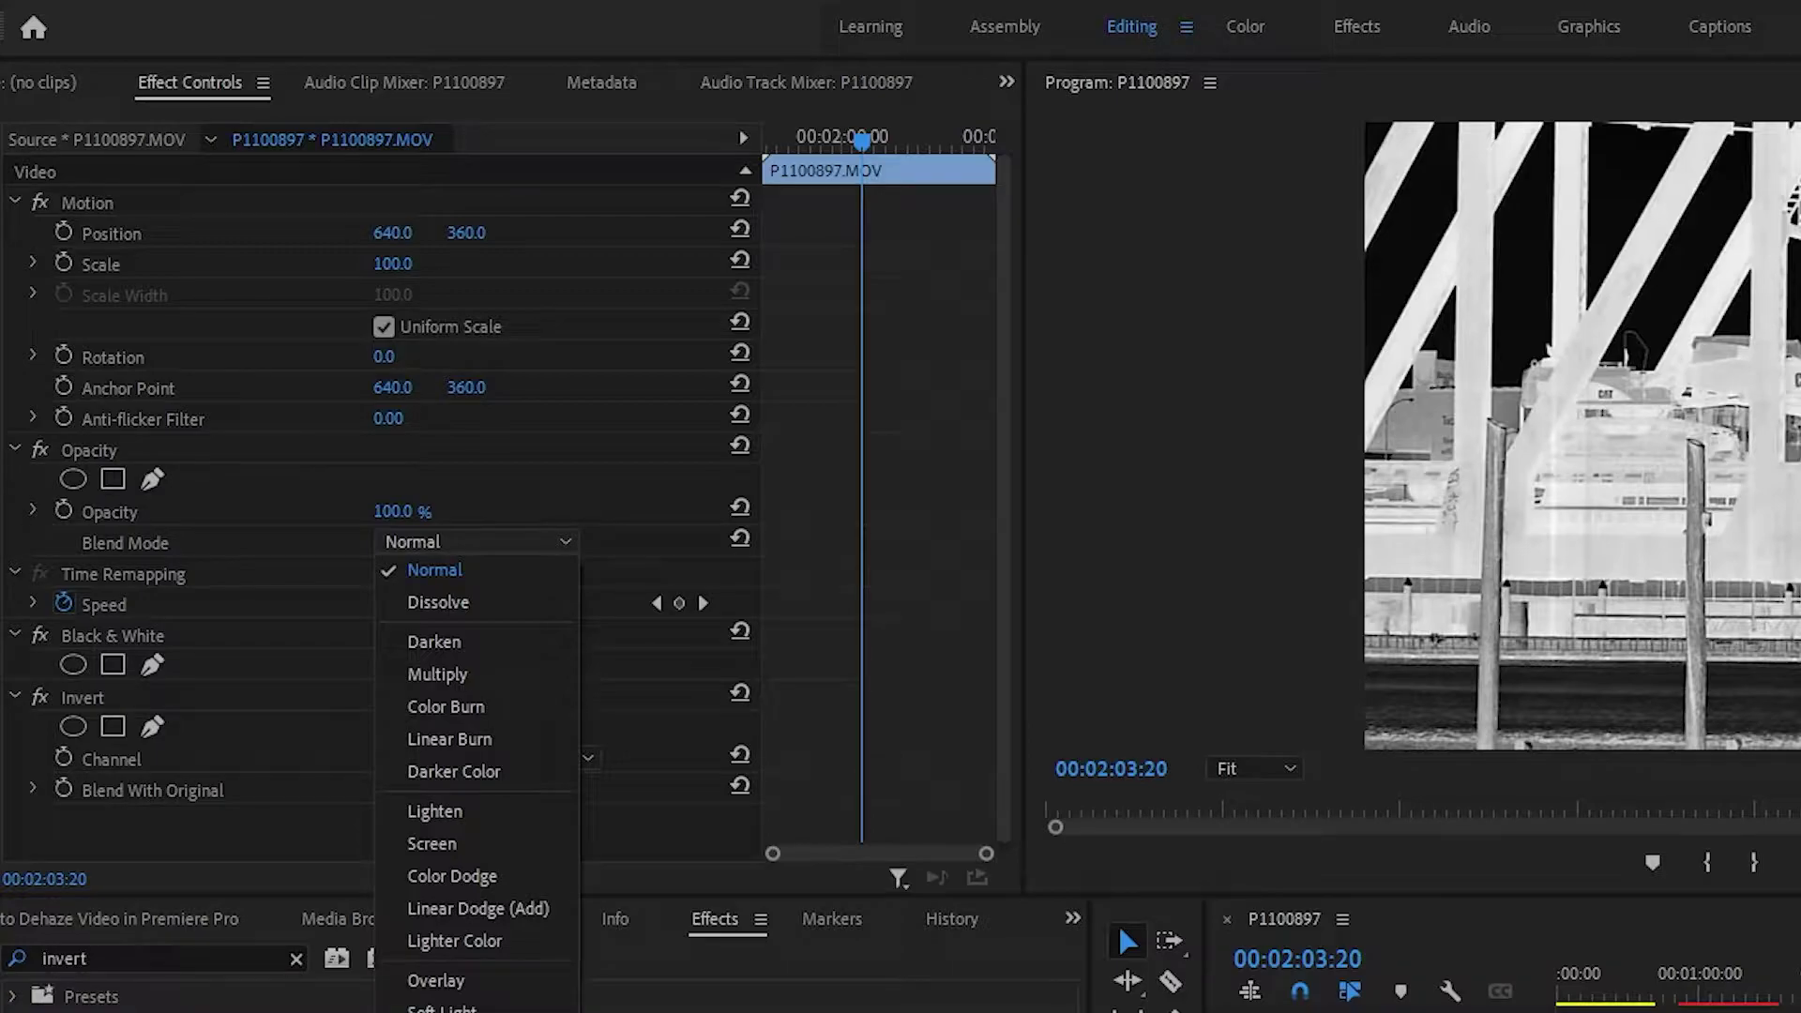
pyautogui.click(441, 1008)
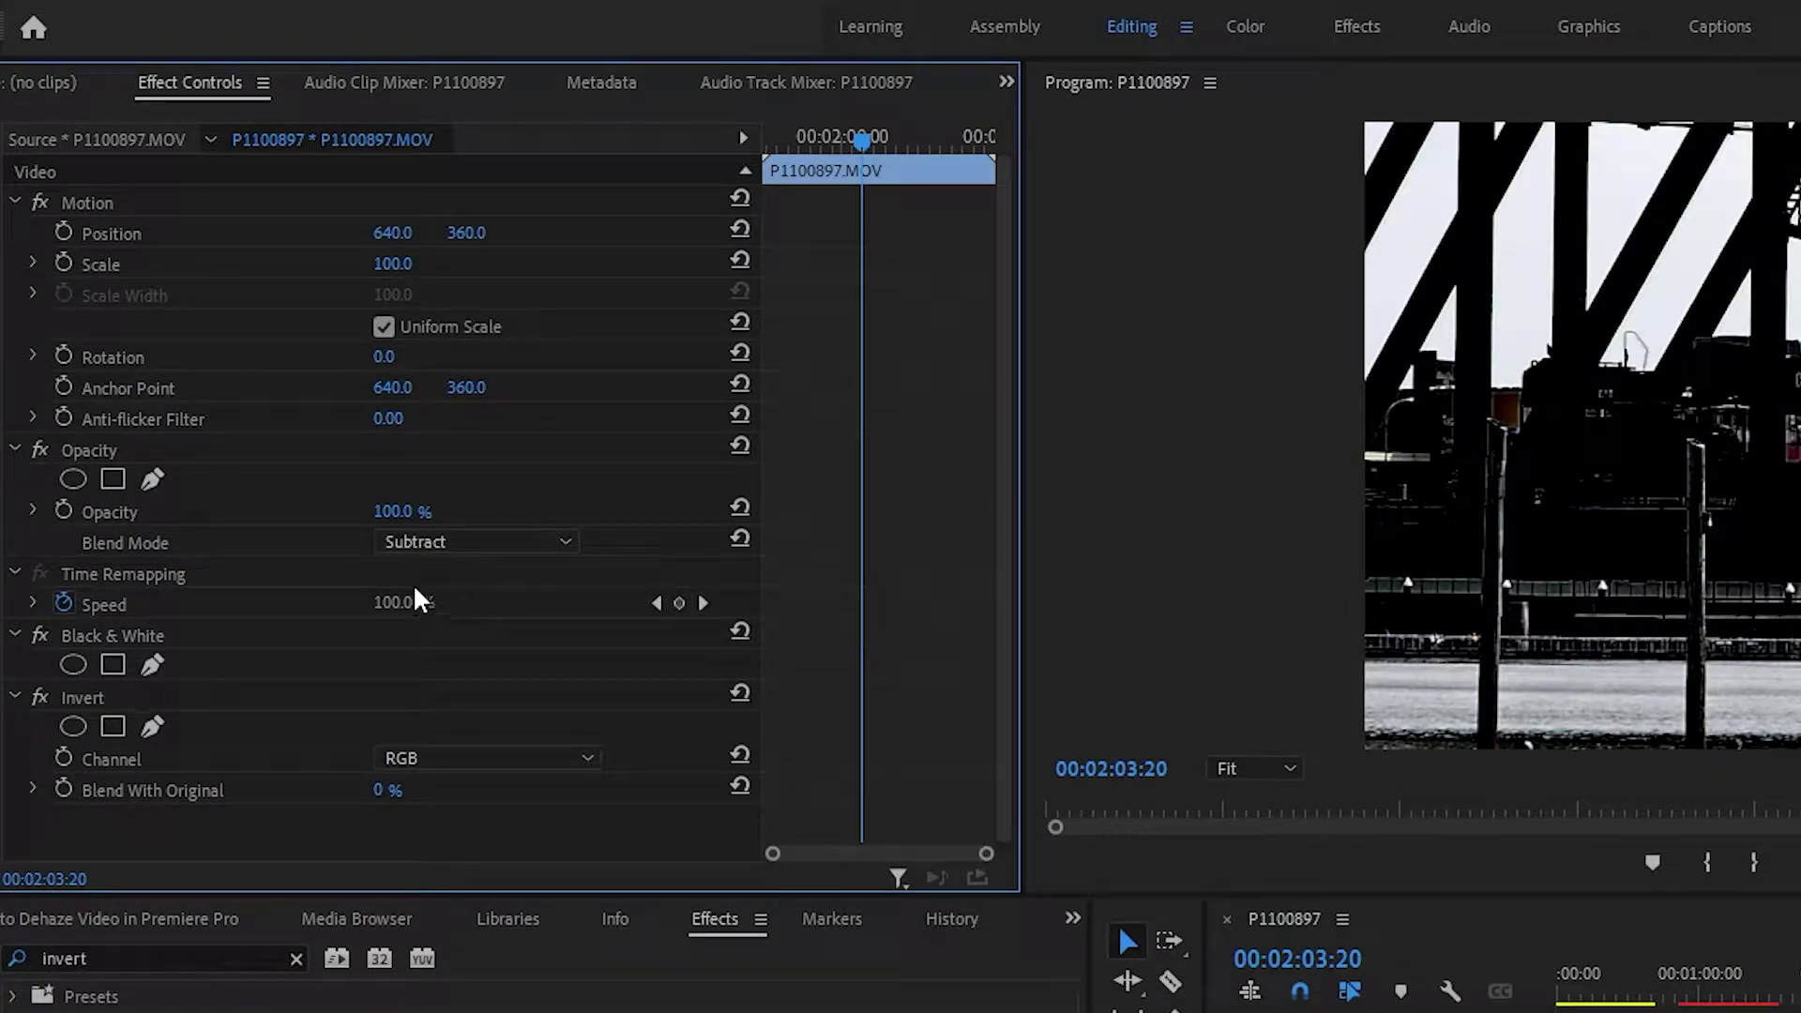
pyautogui.moveTo(392, 511); pyautogui.dragTo(329, 511)
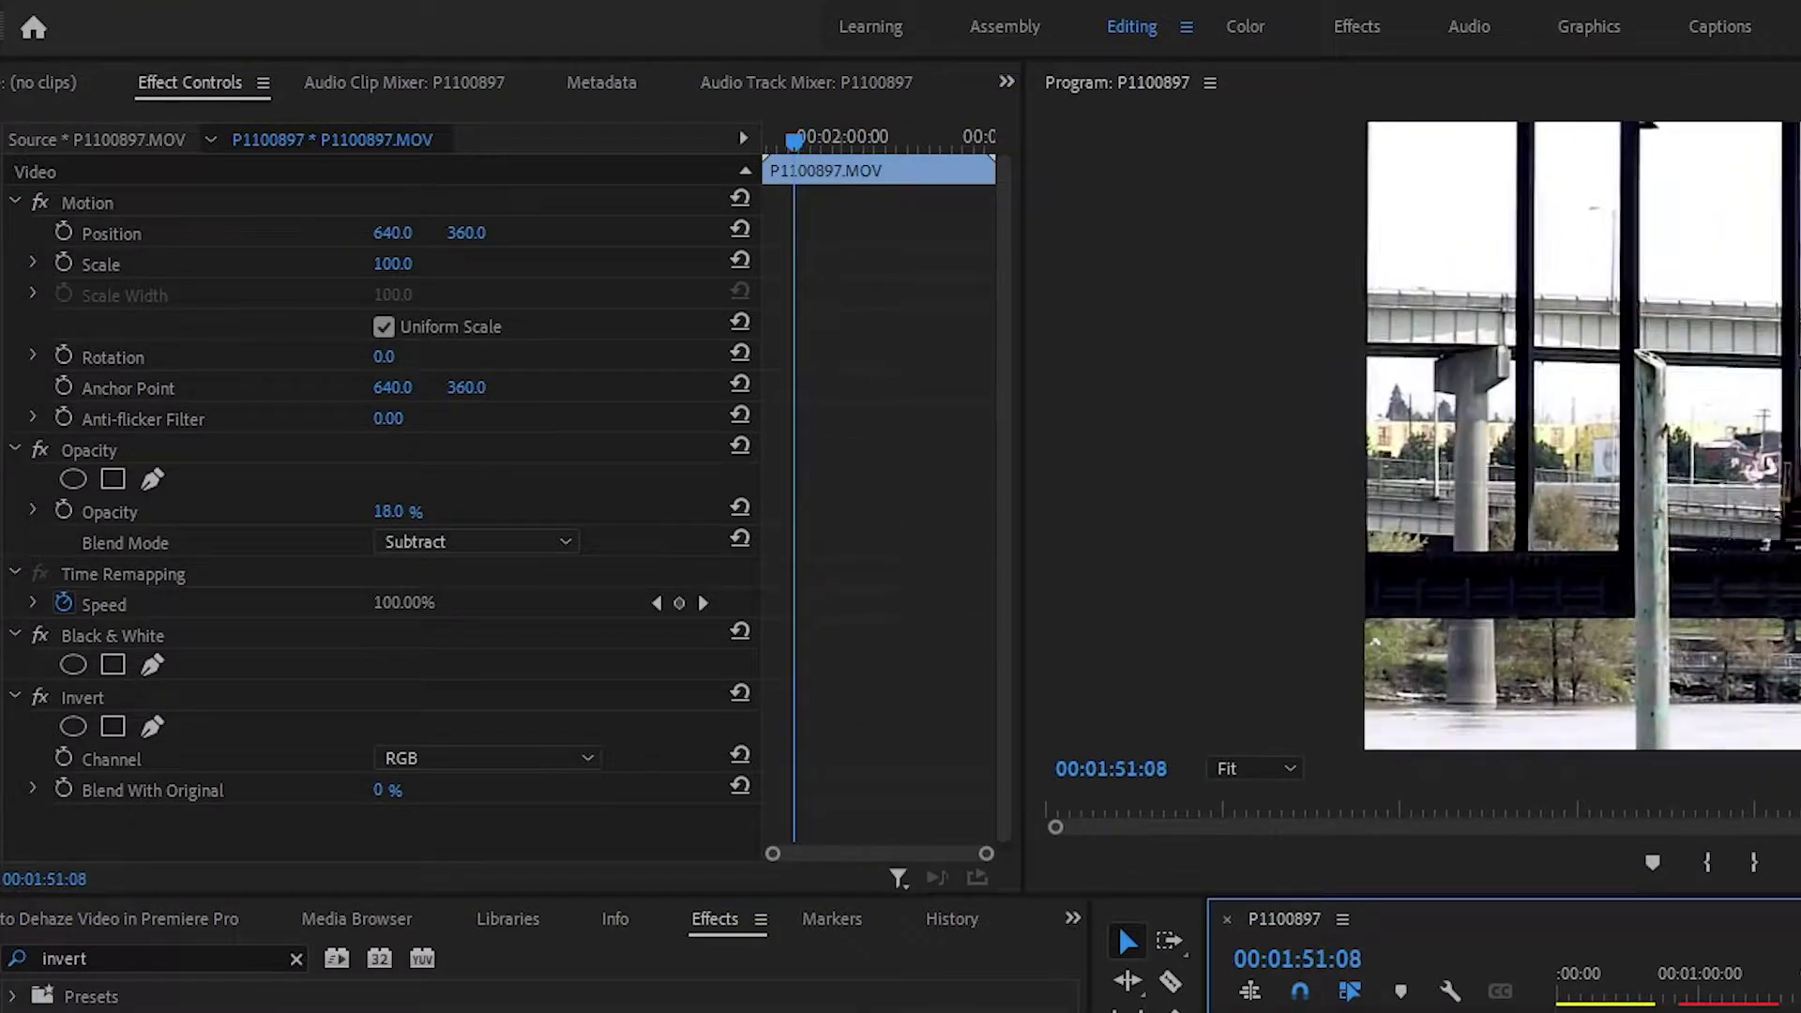
pyautogui.press('space')
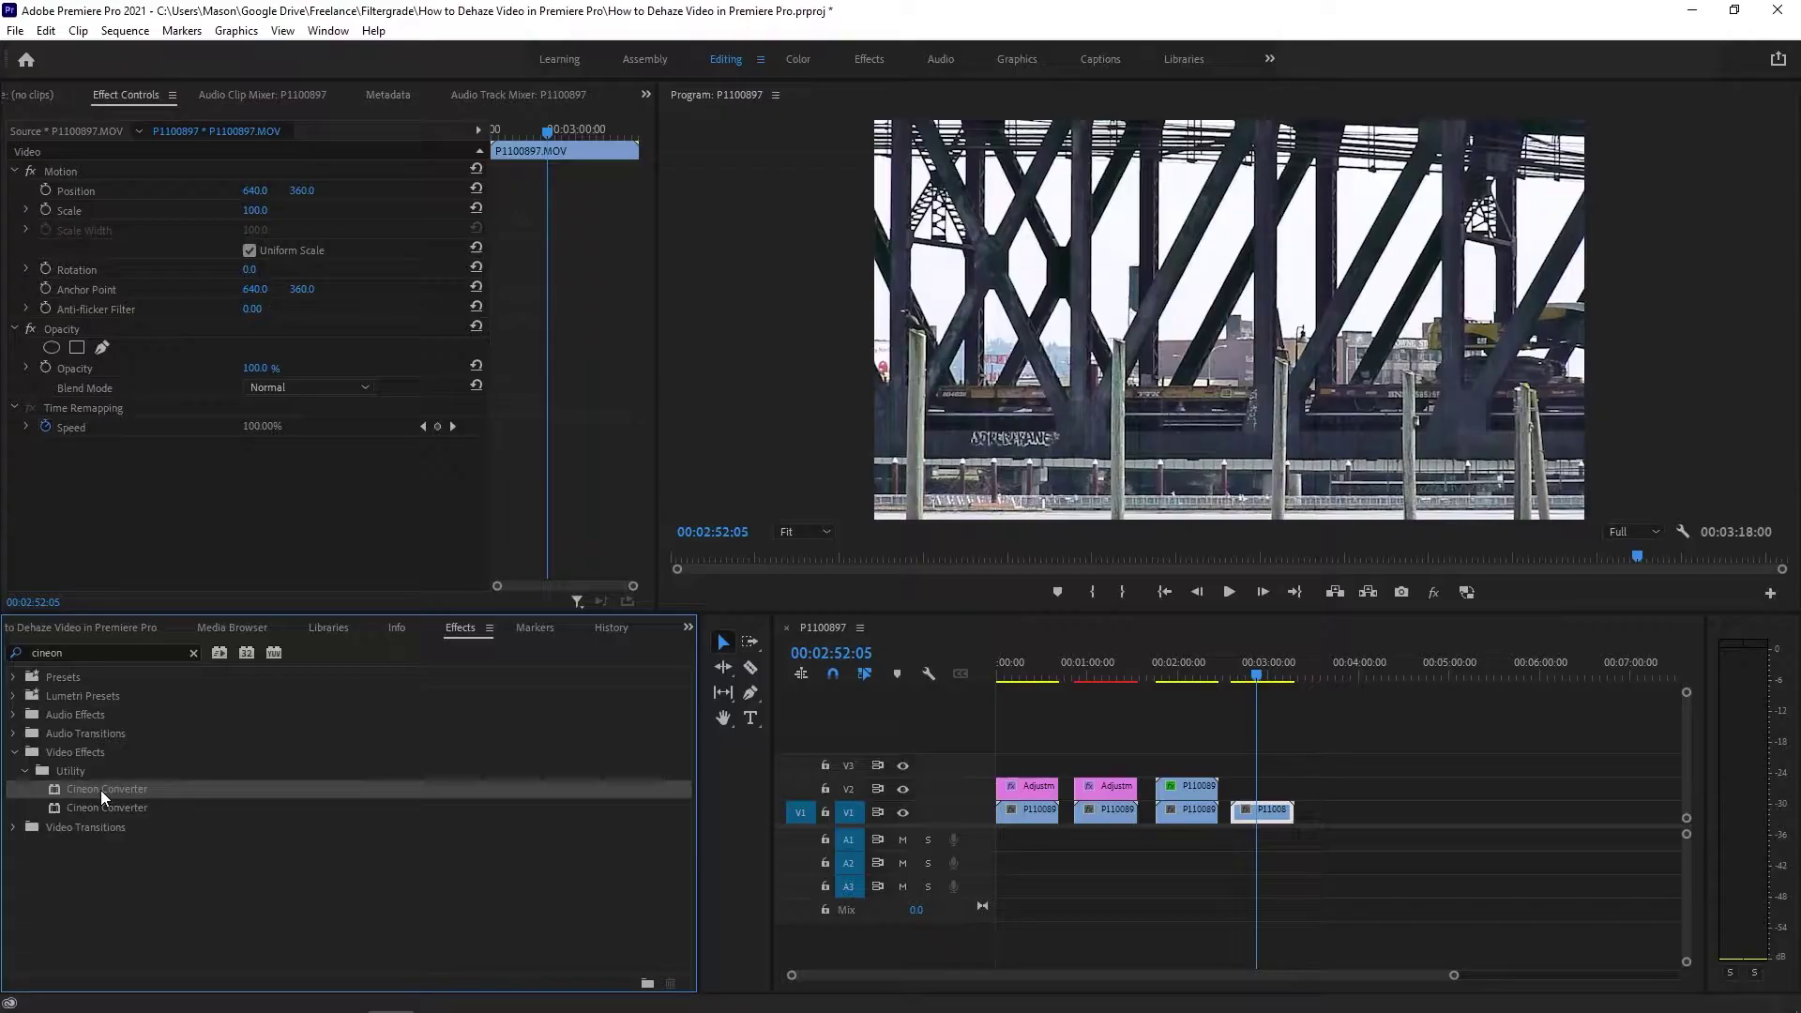
# Apply Cineon Converter to the fourth clip with Log to Log conversion and Gamma 5.00
pyautogui.moveTo(1244, 788); pyautogui.dragTo(1258, 808)
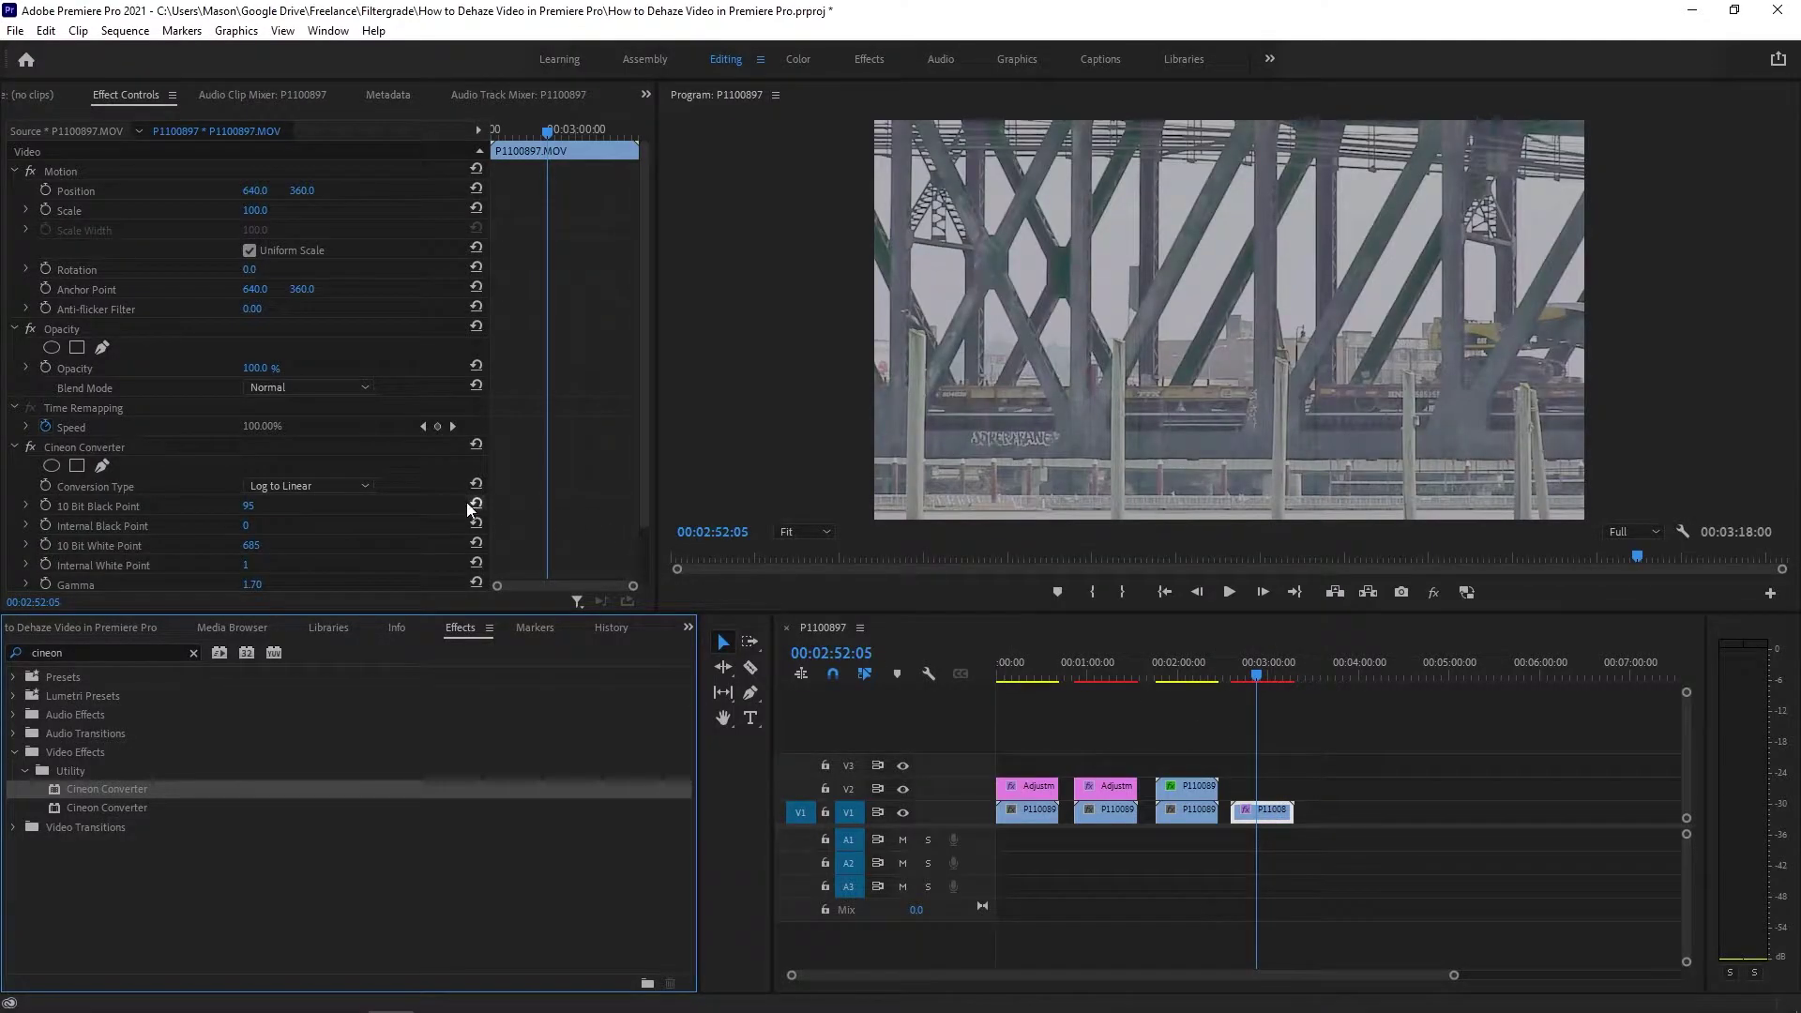
pyautogui.click(319, 484)
pyautogui.click(310, 576)
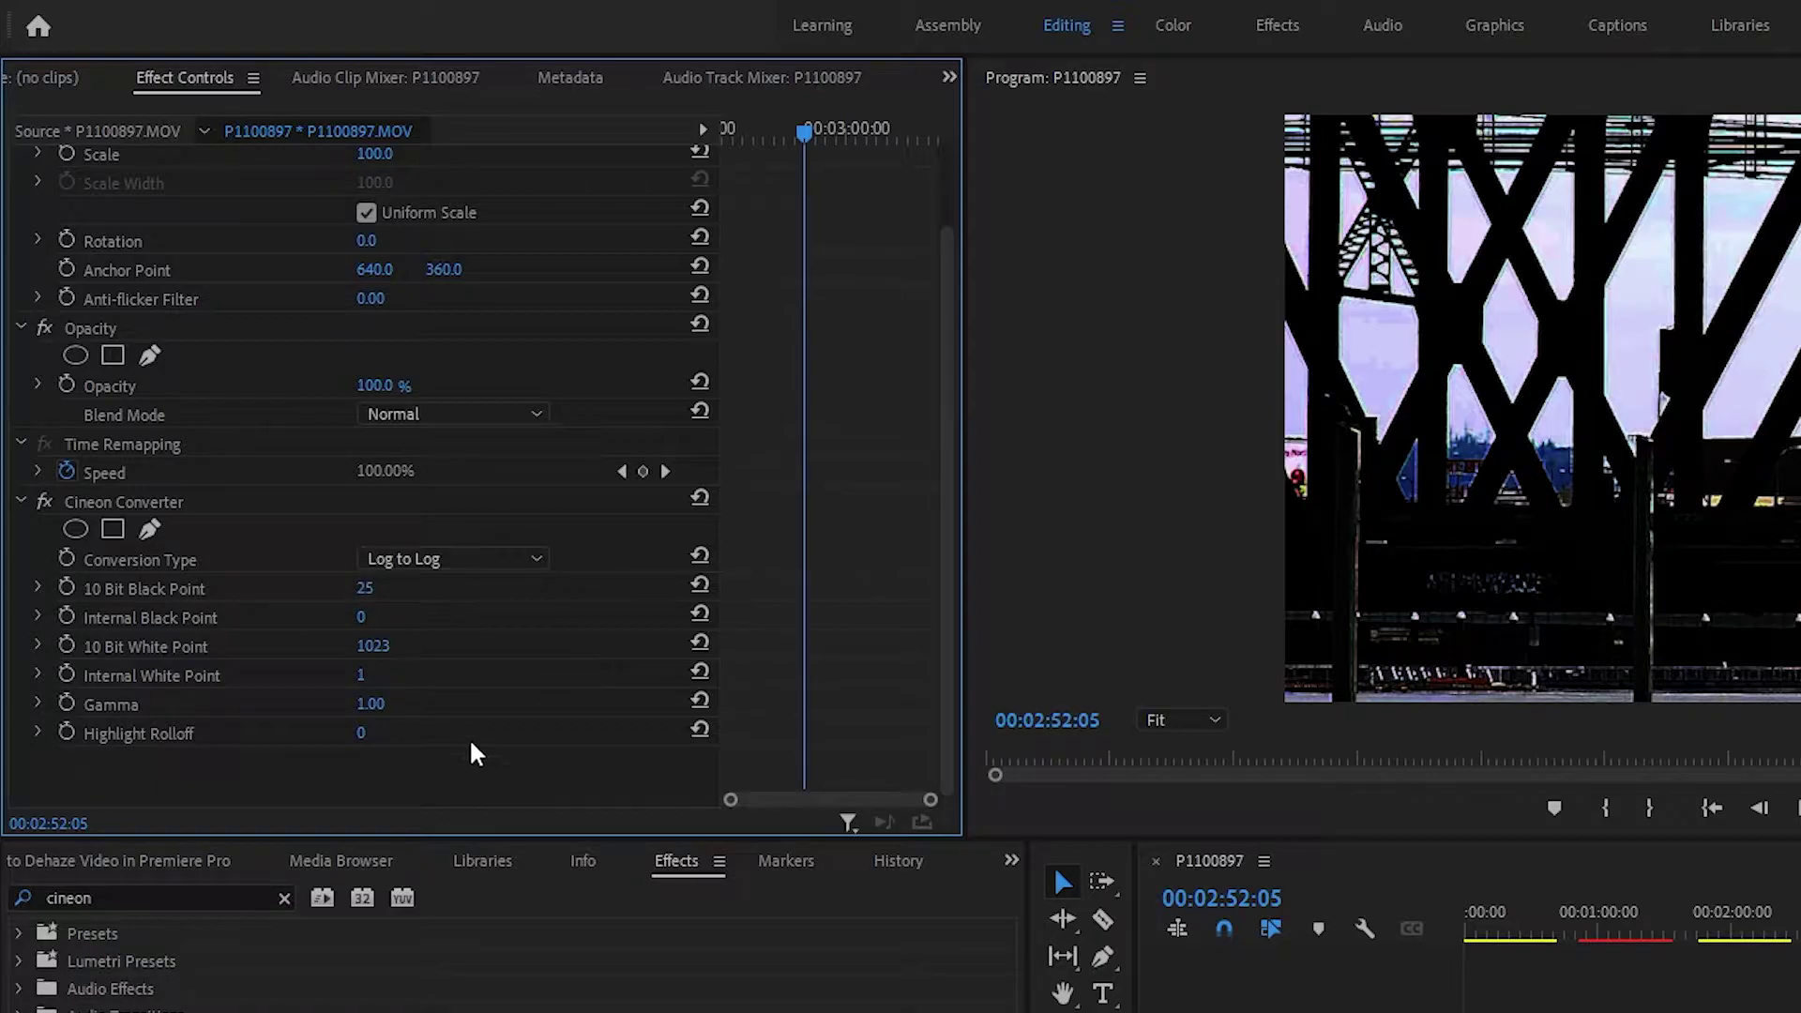
pyautogui.write('5')
pyautogui.press('Return')
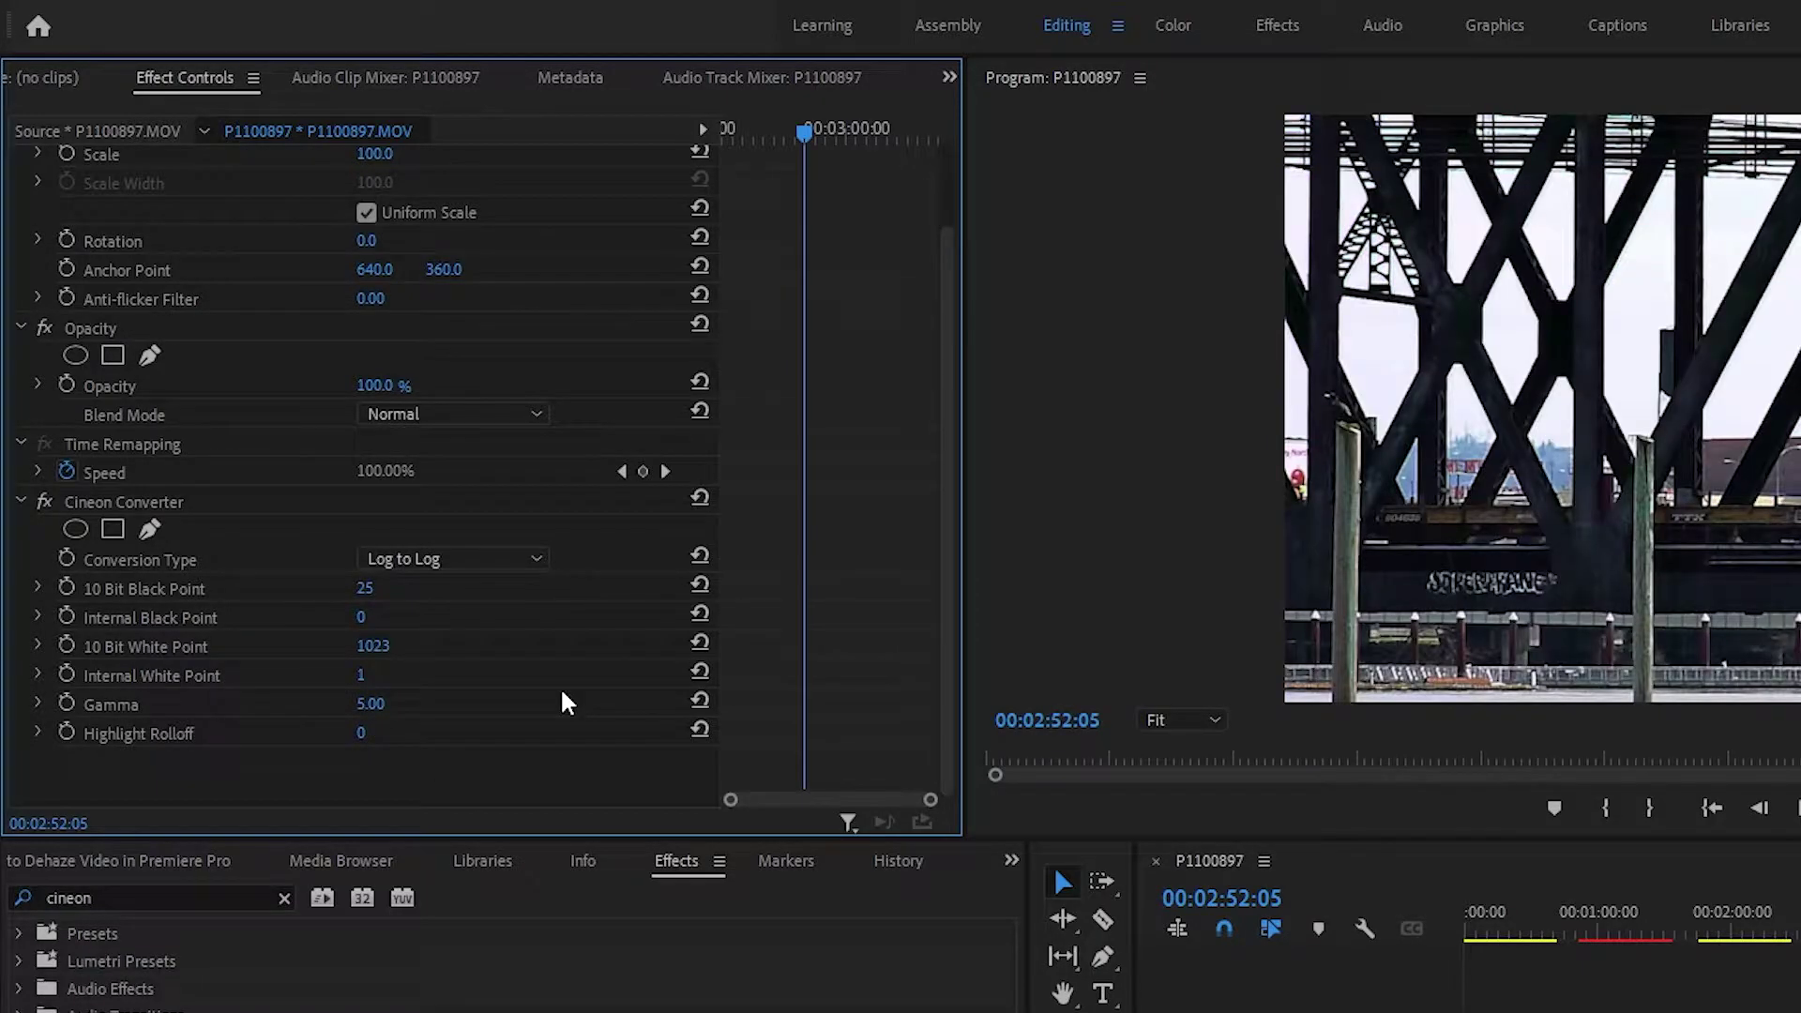